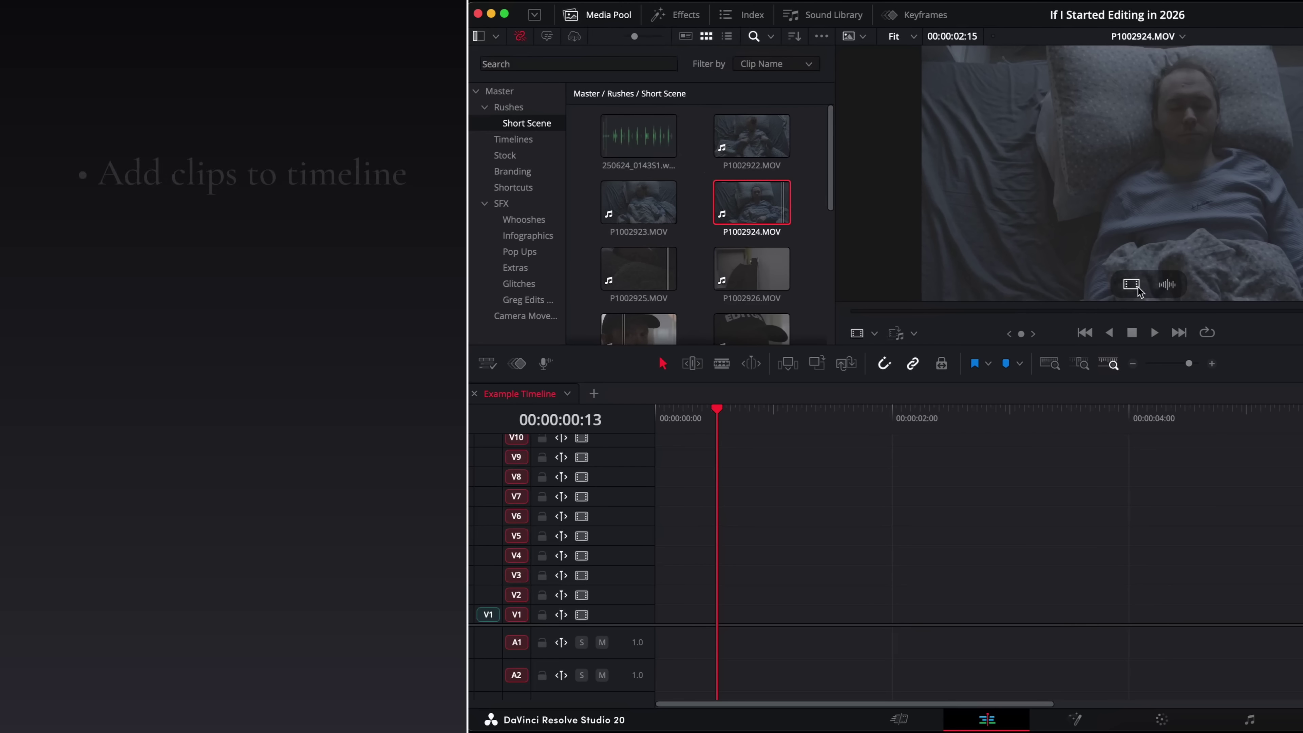
Place P1002924.MOV on V1, add a title on V3, and put Voiceover.mp3 on A1
{"action": "left_click_drag", "start_coordinate": [752, 201], "coordinate": [816, 622]}
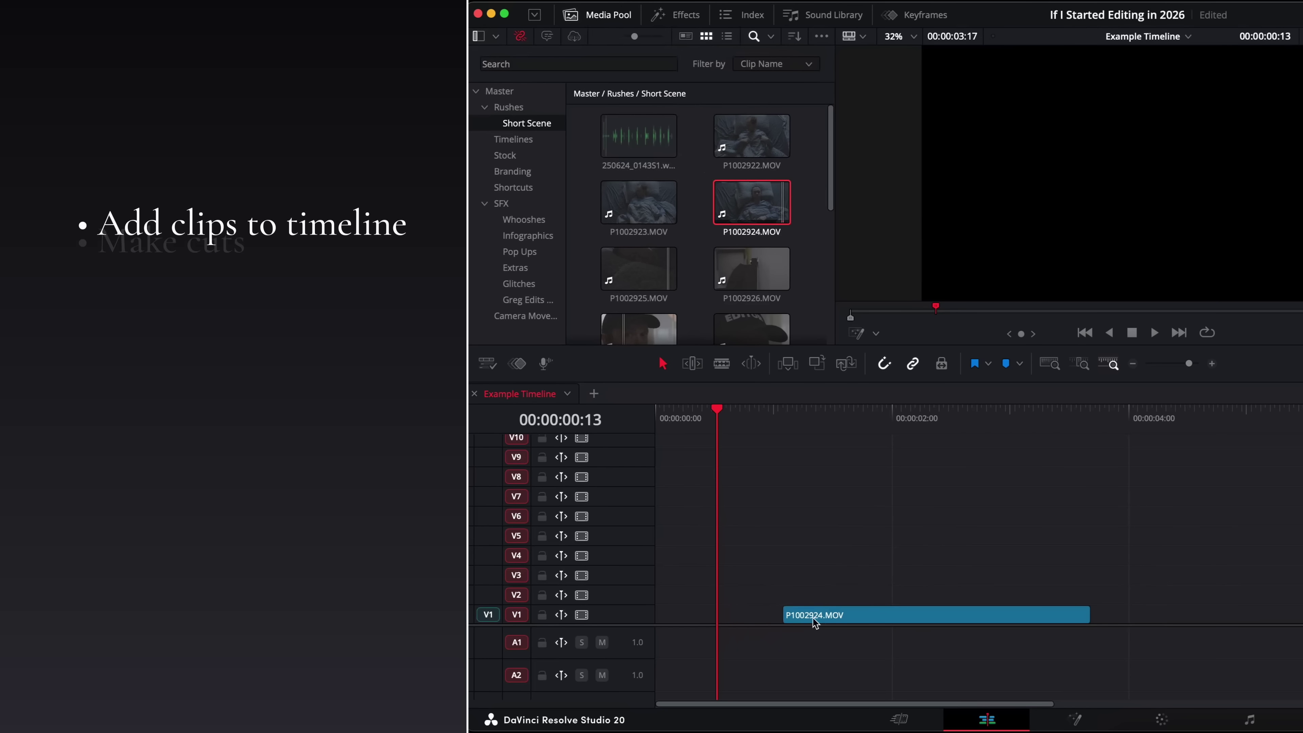
{"action": "left_click", "coordinate": [784, 595]}
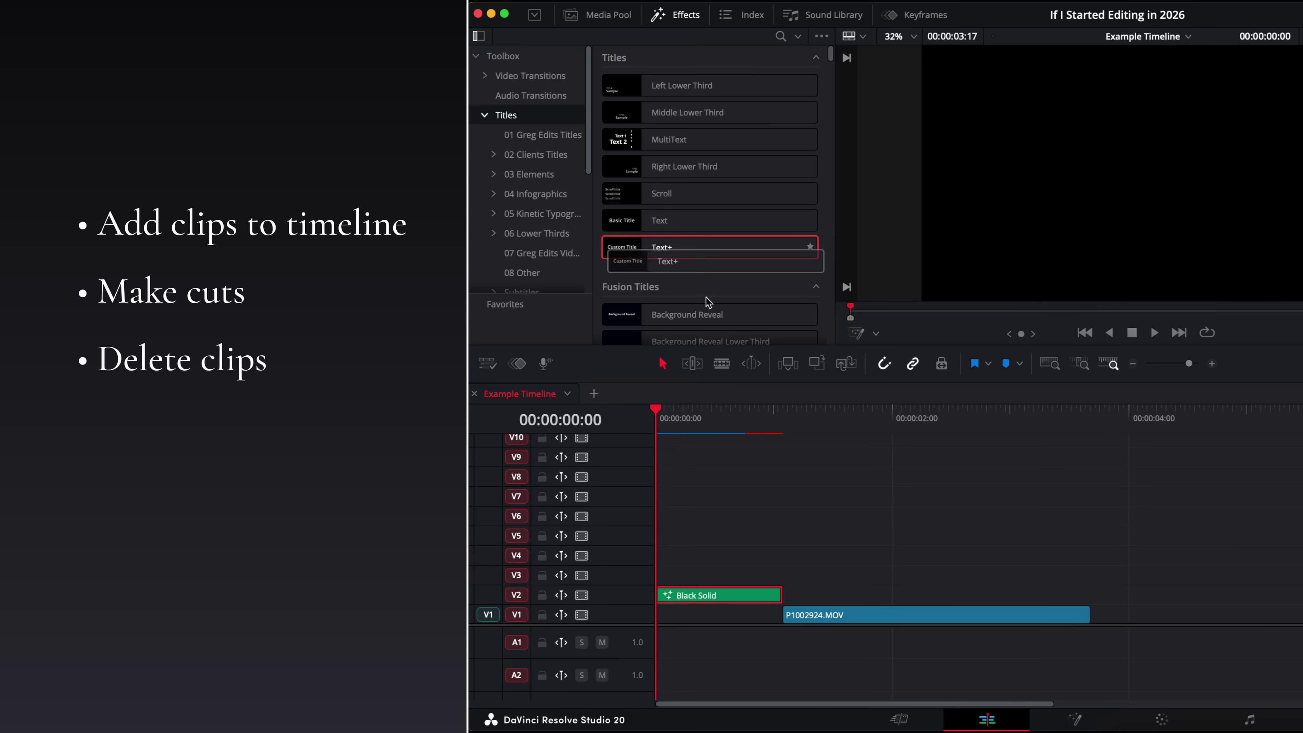
{"action": "left_click_drag", "start_coordinate": [707, 253], "coordinate": [662, 574]}
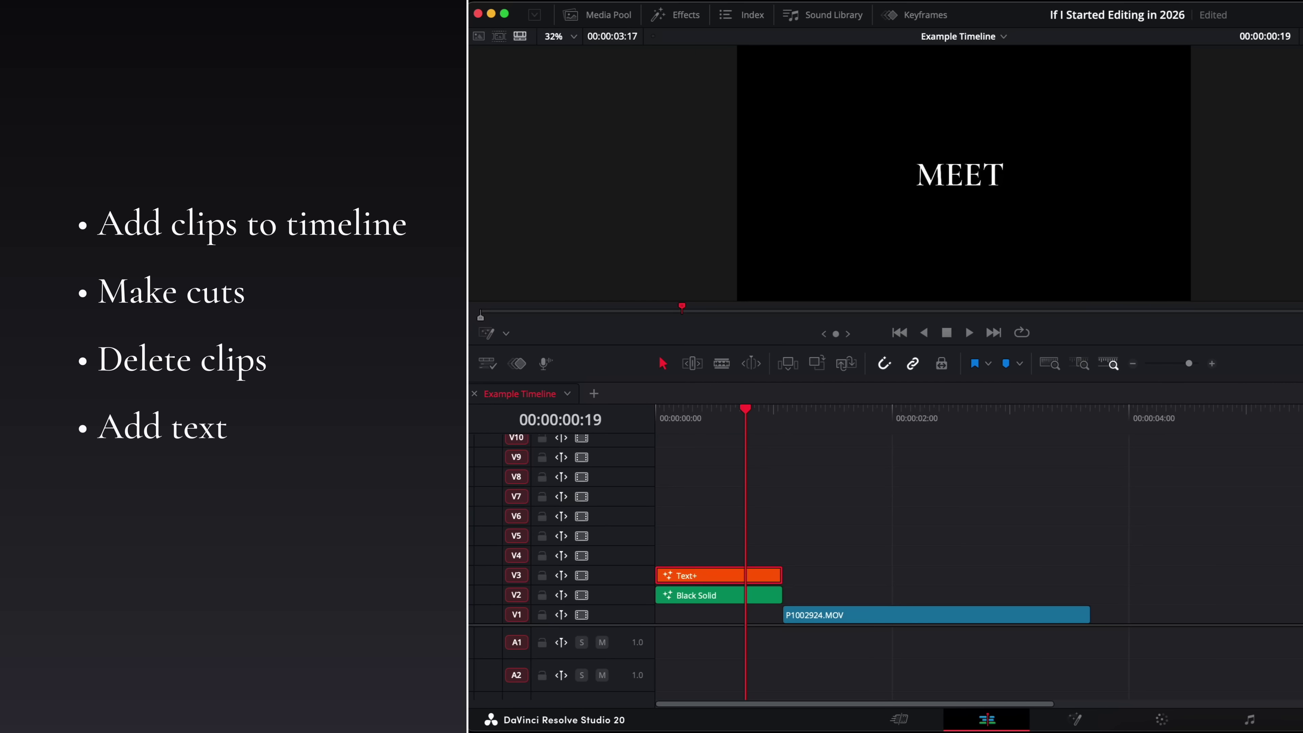
{"action": "left_click_drag", "start_coordinate": [638, 300], "coordinate": [683, 566]}
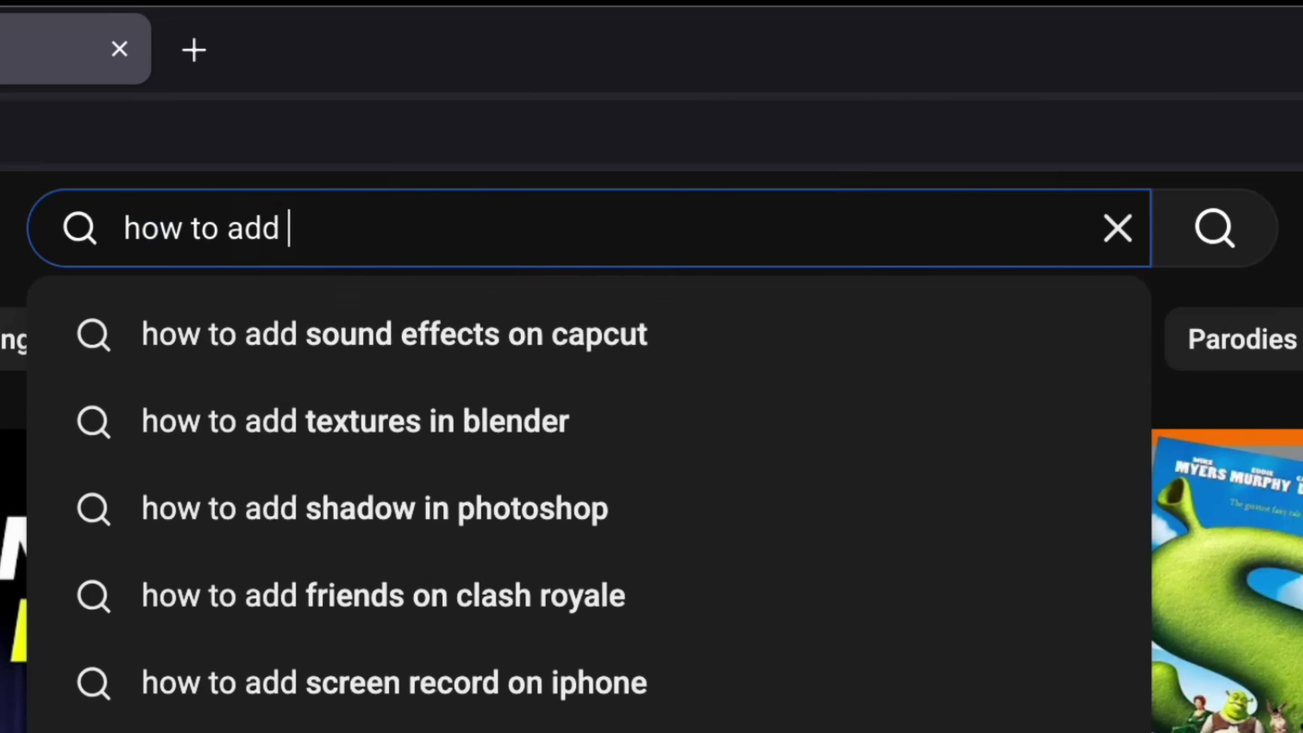
Search YouTube for 'to add a cross dissolve in davinci resolve' and scroll to the Frames Told video
{"action": "type", "text": "dissolve in davinci r"}
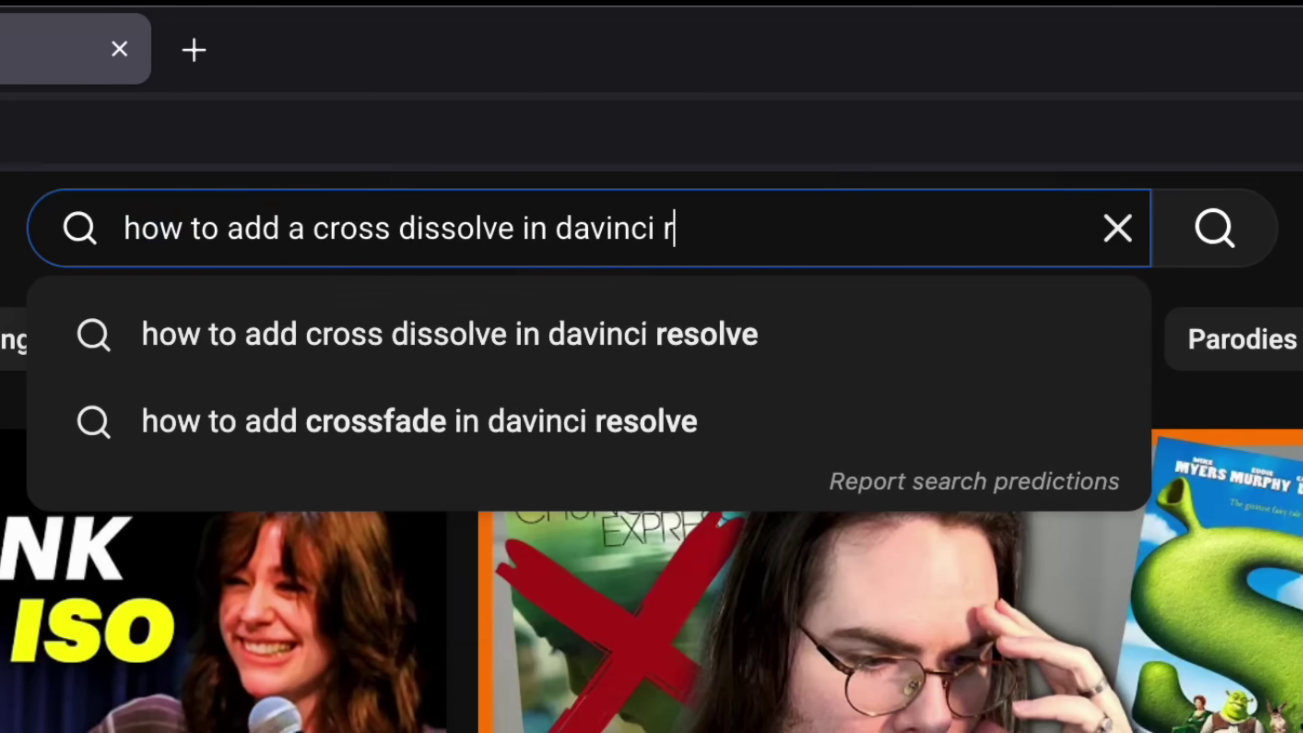
{"action": "type", "text": "esolve"}
{"action": "key", "text": "Return"}
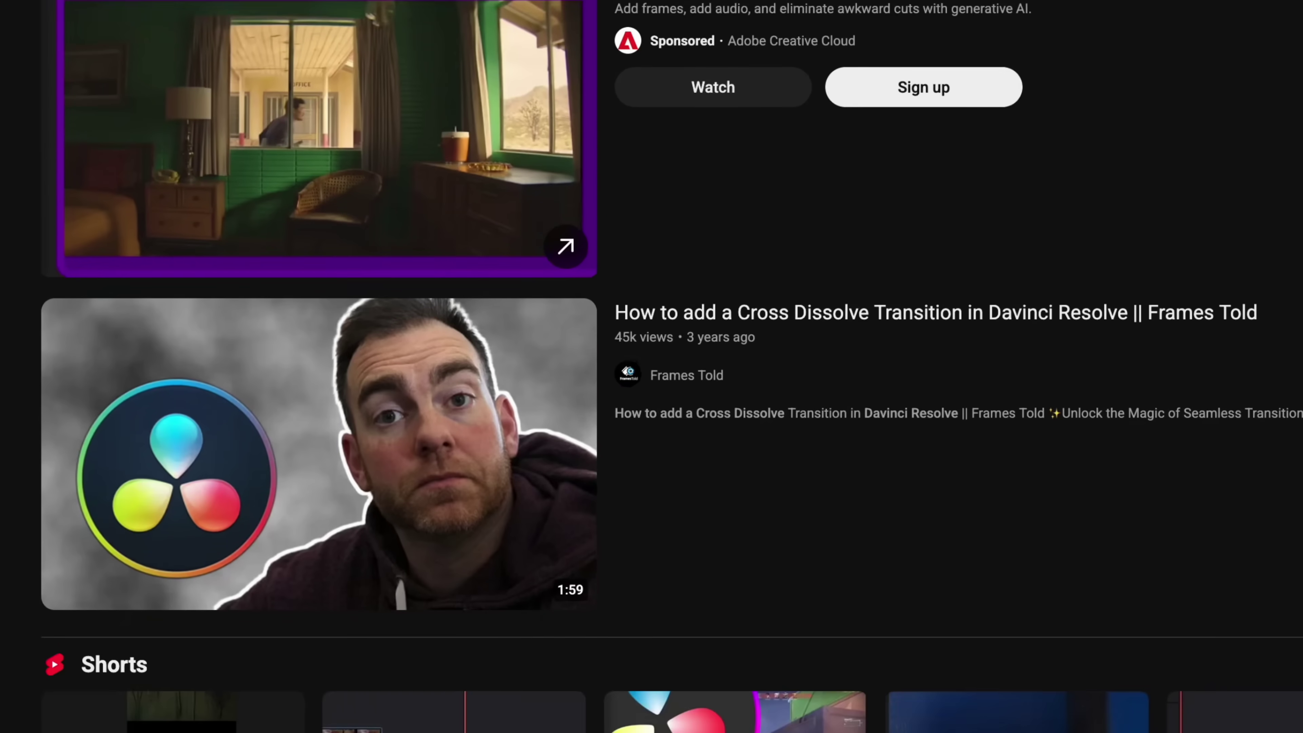
{"action": "scroll", "coordinate": [667, 359], "scroll_direction": "down", "scroll_amount": 3}
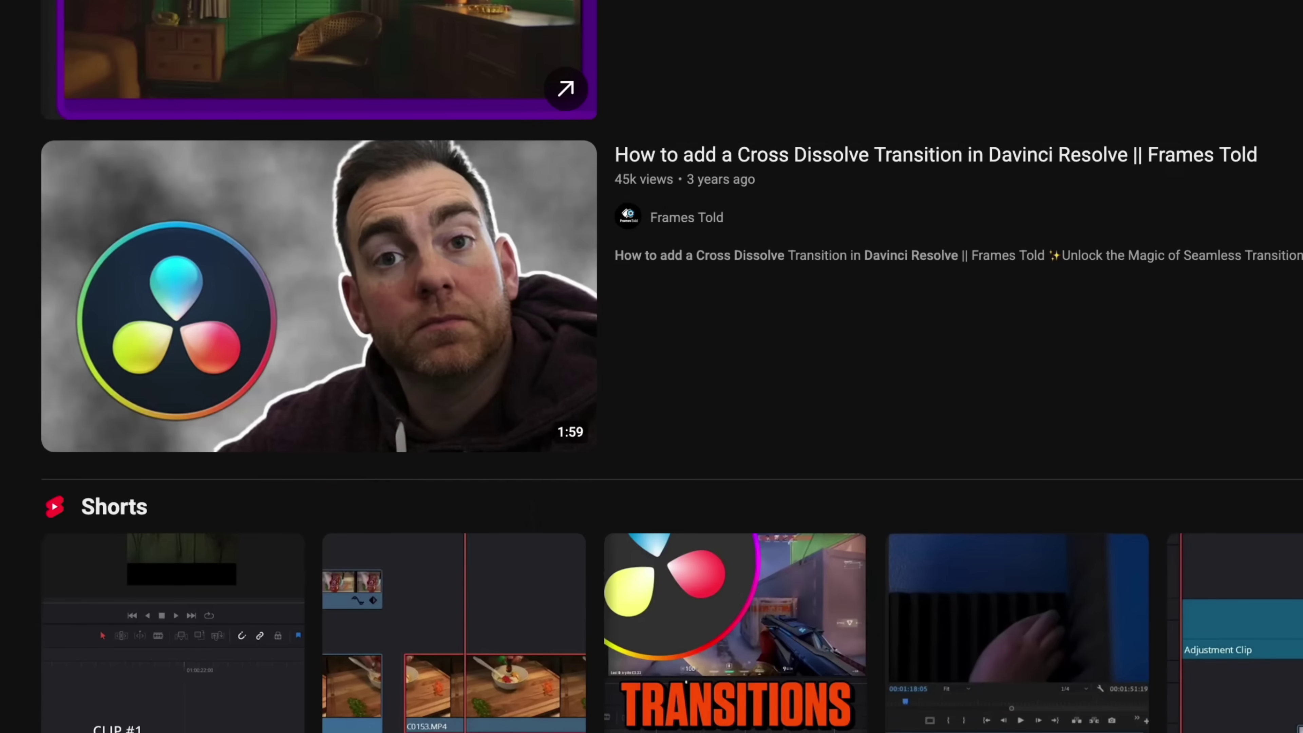
{"action": "mouse_move", "coordinate": [554, 244]}
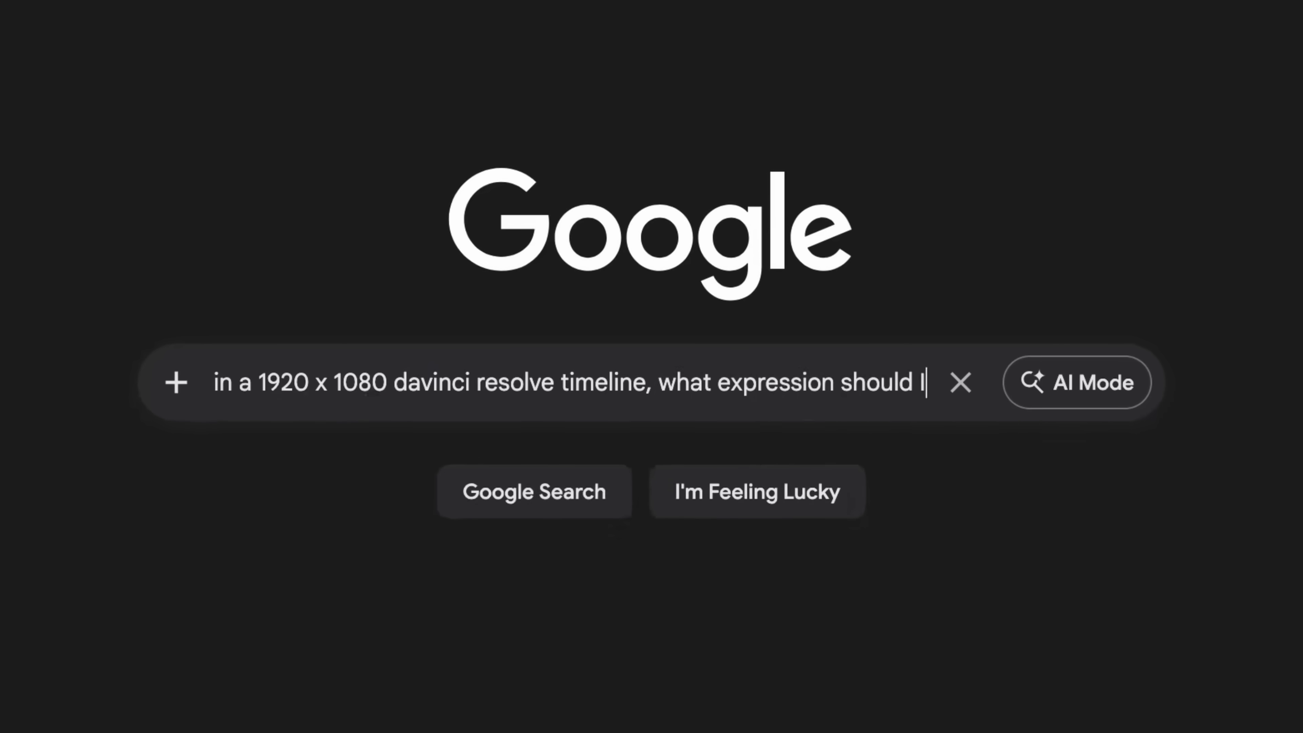
Search Google for the rectangle-node width expression question and open the Blackmagic Design Forum thread
{"action": "type", "text": "add to the width control on a rectangle node to make the mask a complete"}
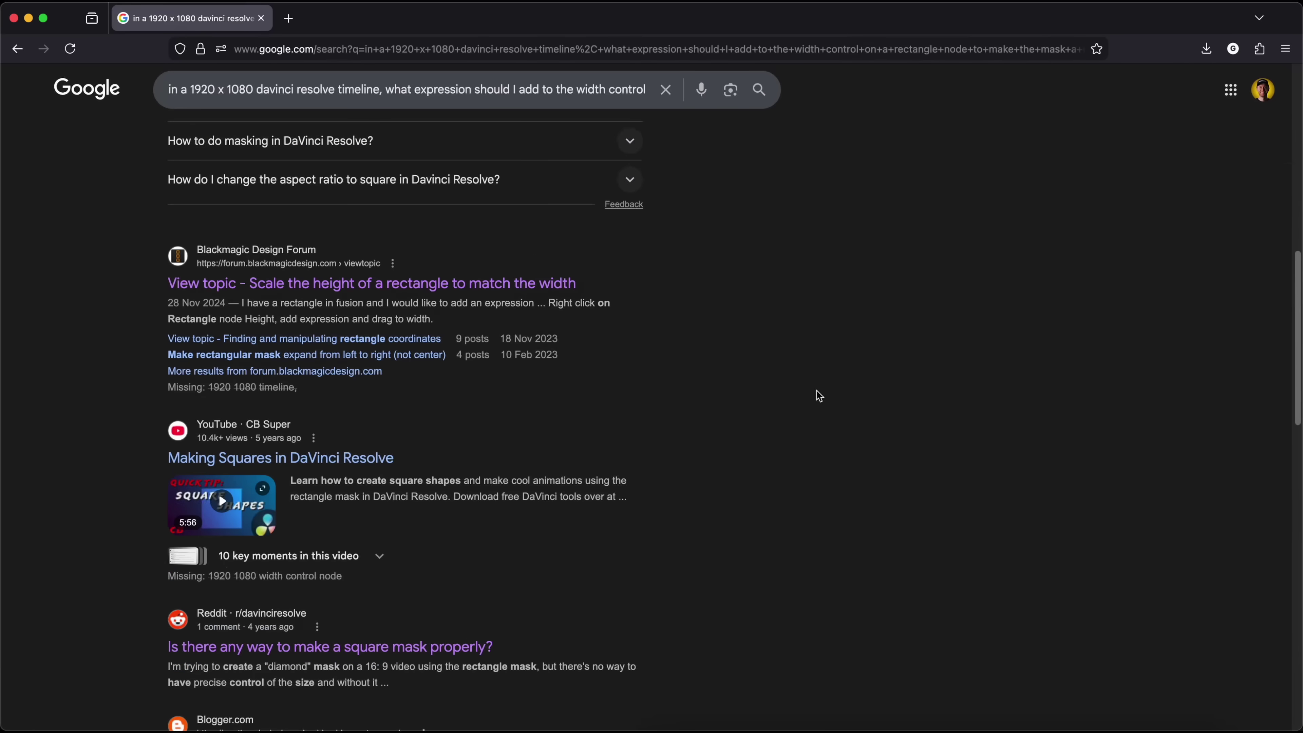
{"action": "scroll", "coordinate": [818, 395], "scroll_direction": "down", "scroll_amount": 8}
{"action": "scroll", "coordinate": [728, 453], "scroll_direction": "down", "scroll_amount": 15}
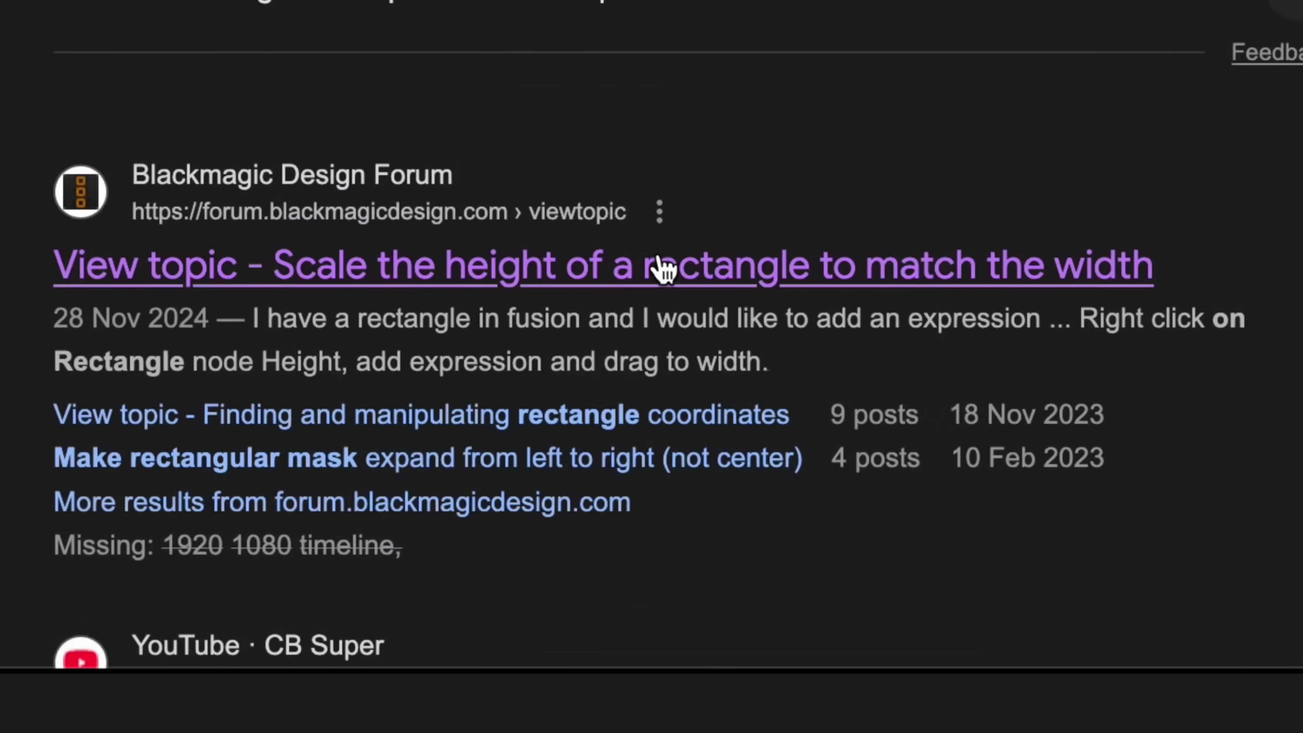
{"action": "left_click", "coordinate": [665, 269]}
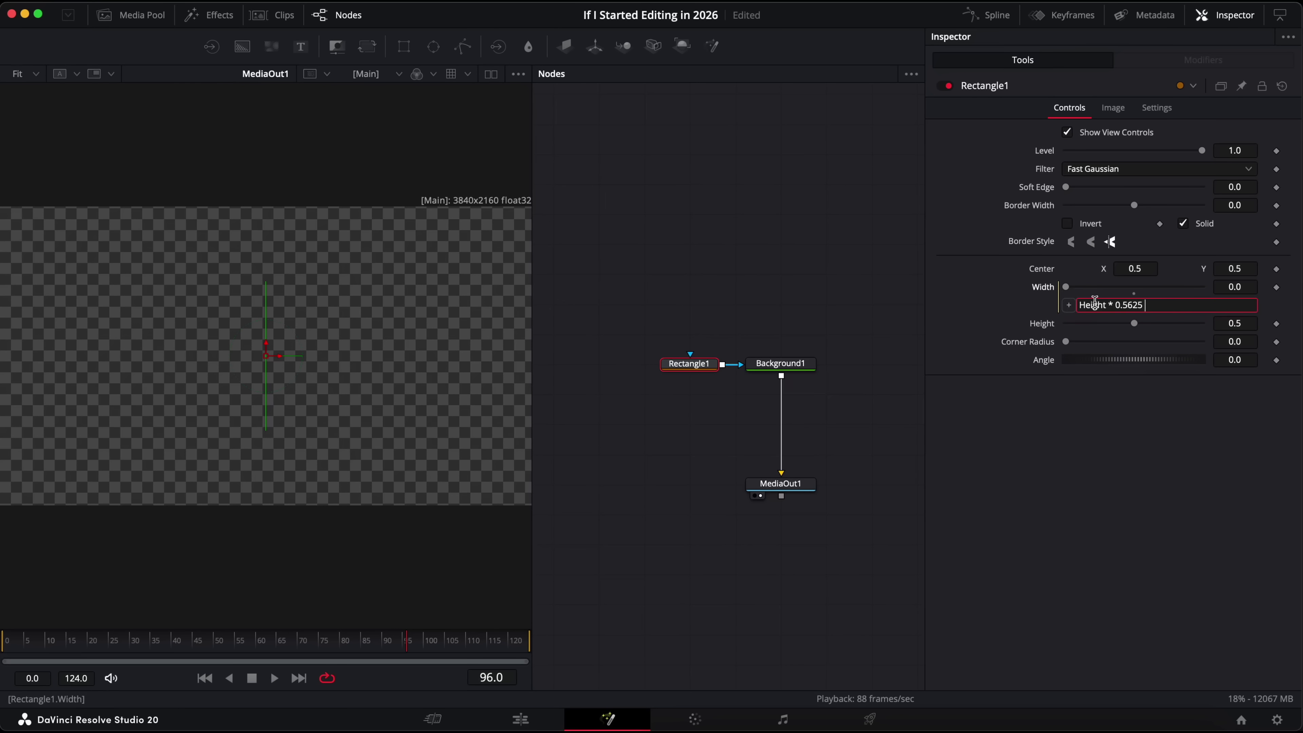
Commit the Height * 0.5625 expression in the rectangle mask's Width field
{"action": "key", "text": "Tab"}
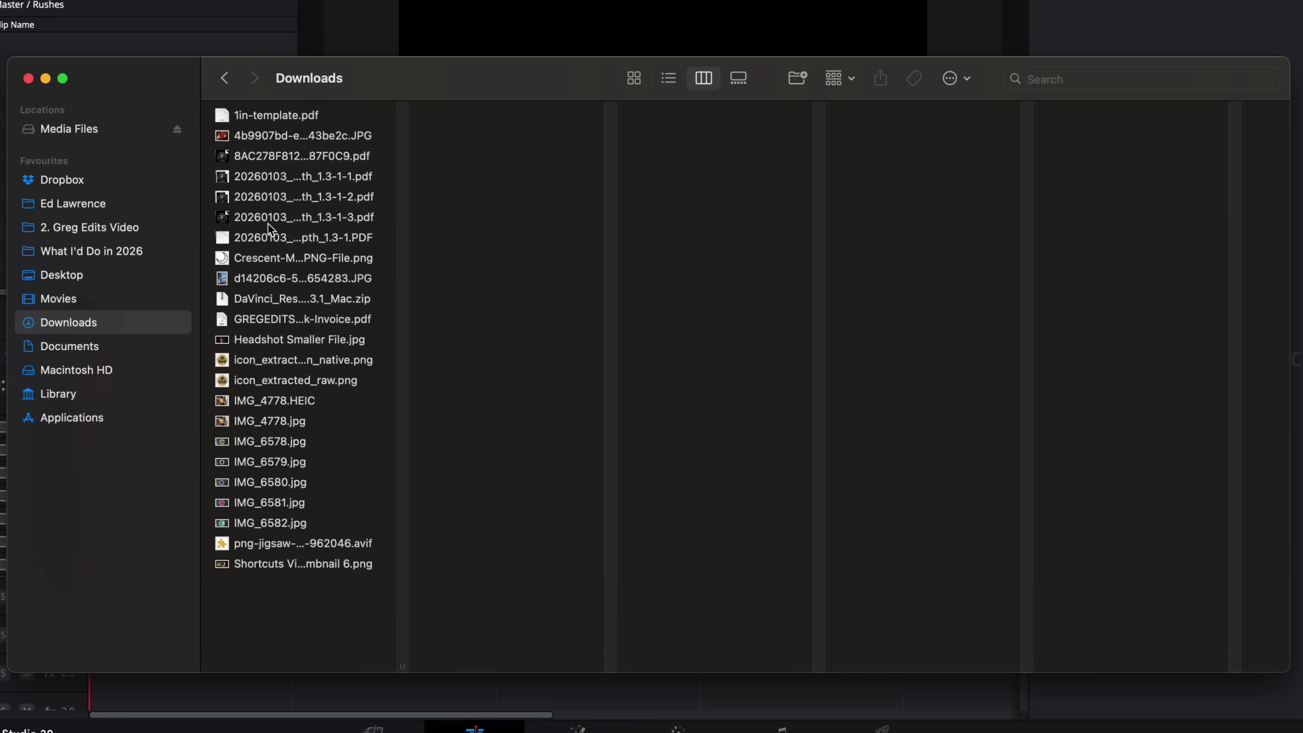
Browse from Desktop through Movies to the Media Files drive in the Finder sidebar
{"action": "left_click", "coordinate": [82, 278]}
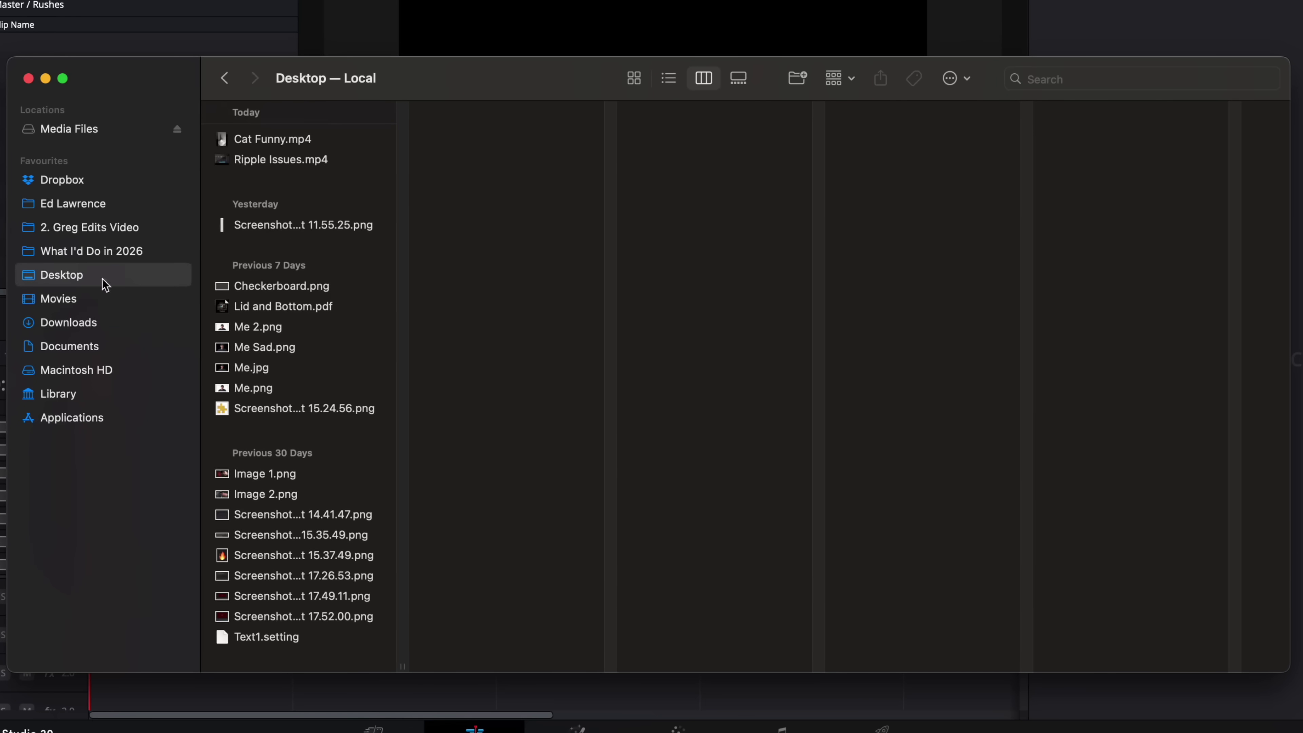
{"action": "left_click", "coordinate": [171, 300]}
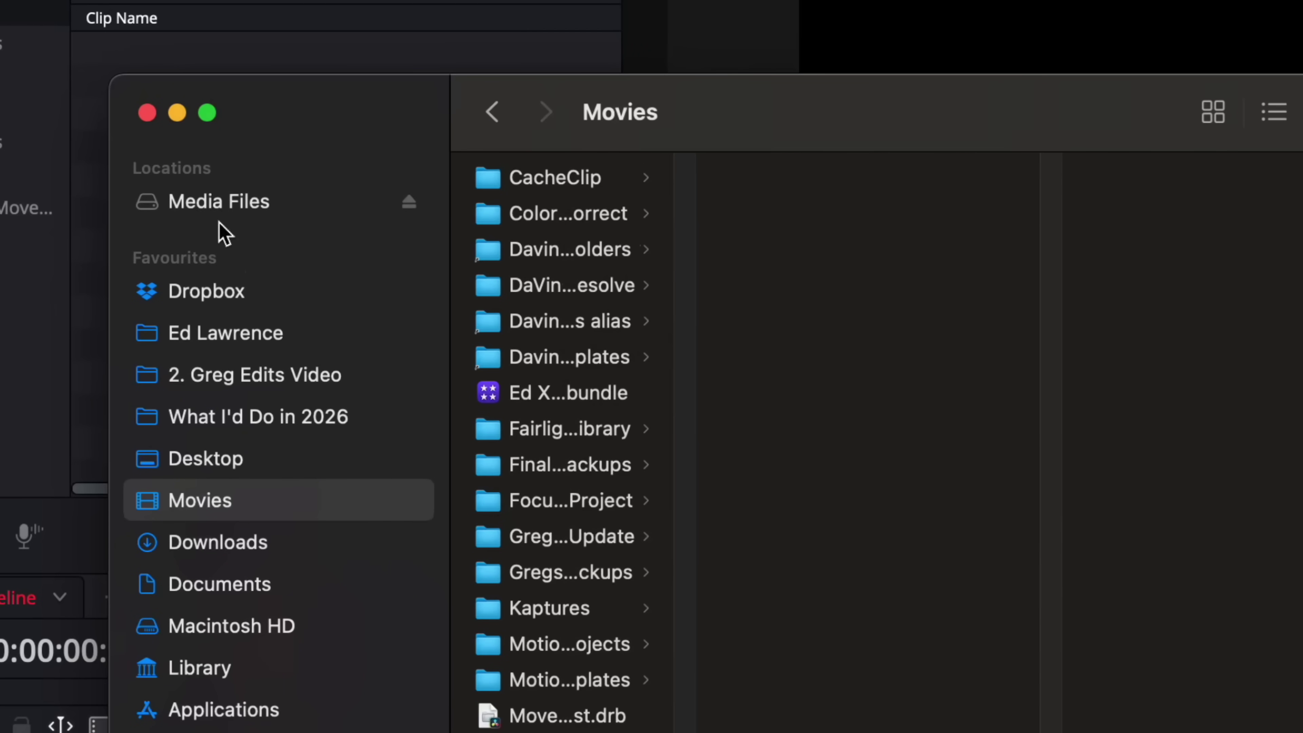
{"action": "left_click", "coordinate": [210, 215]}
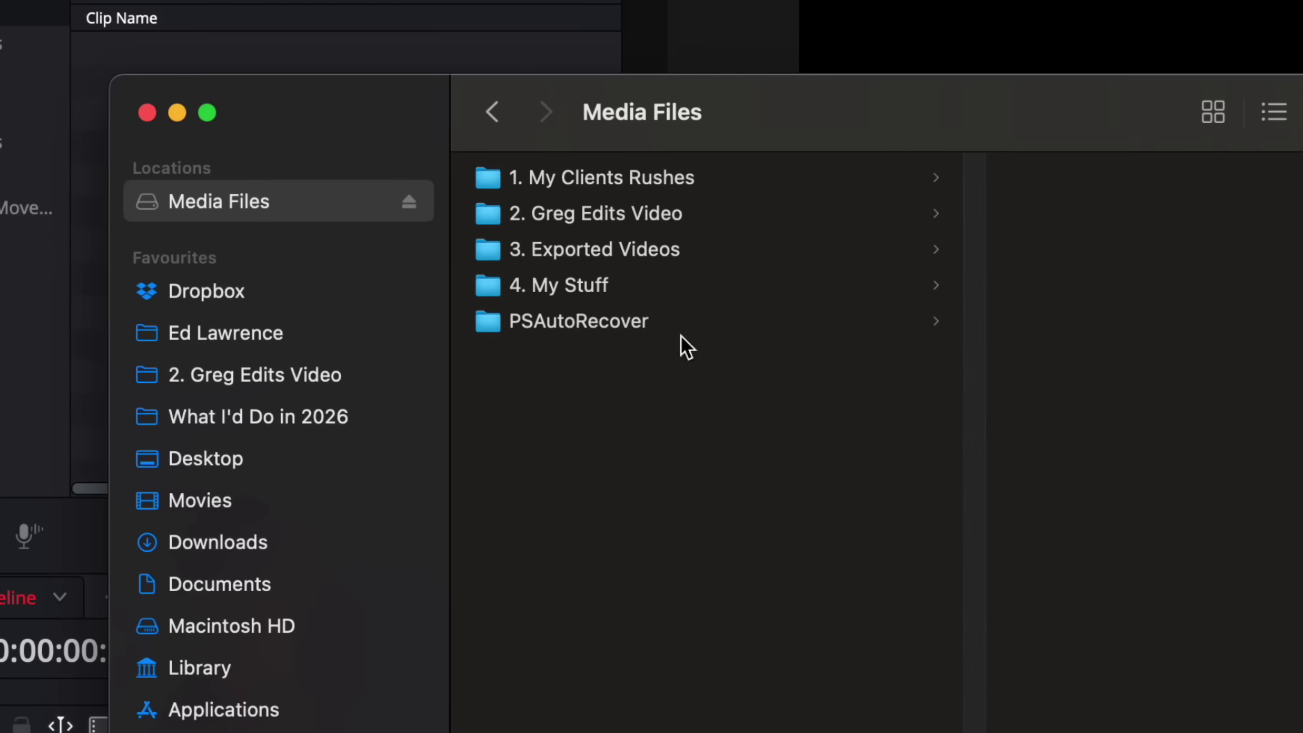
Drill from 1. My Clients Rushes through the client, Assets, Videos and Editing folders to Views to sales
{"action": "left_click", "coordinate": [590, 179]}
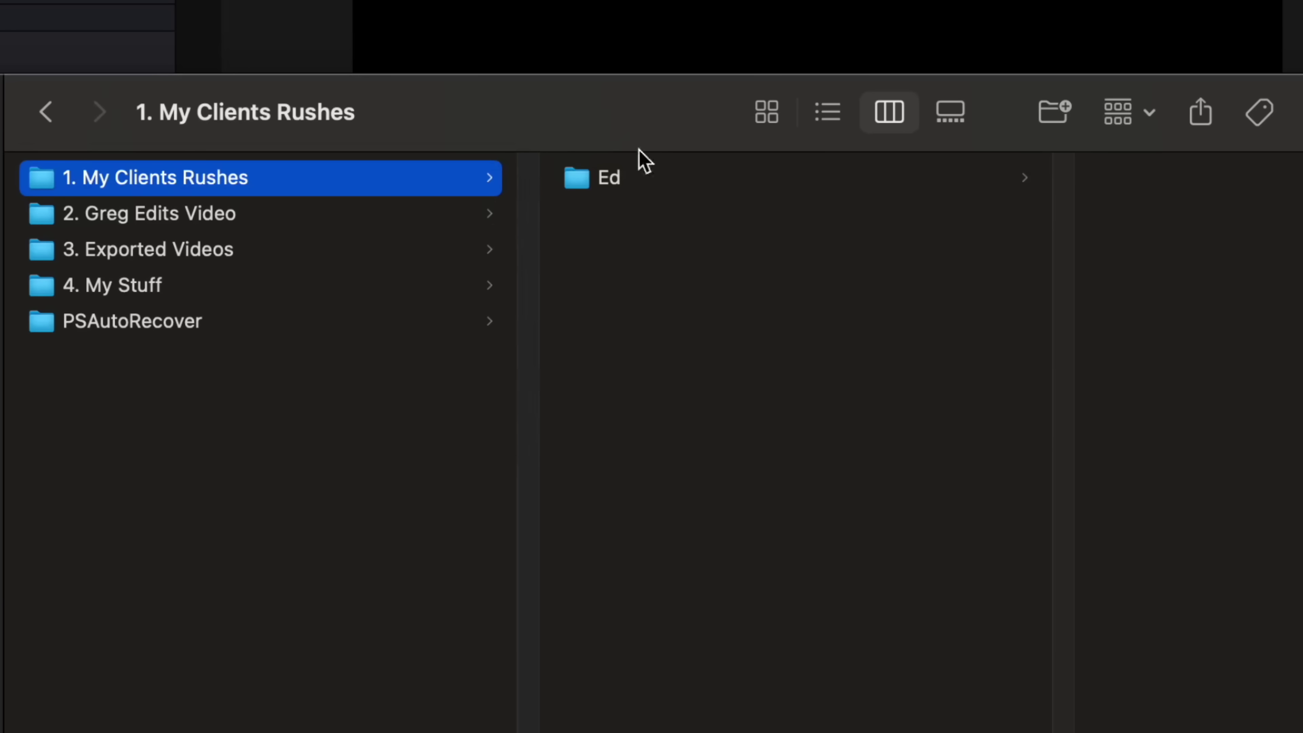
{"action": "left_click", "coordinate": [605, 184]}
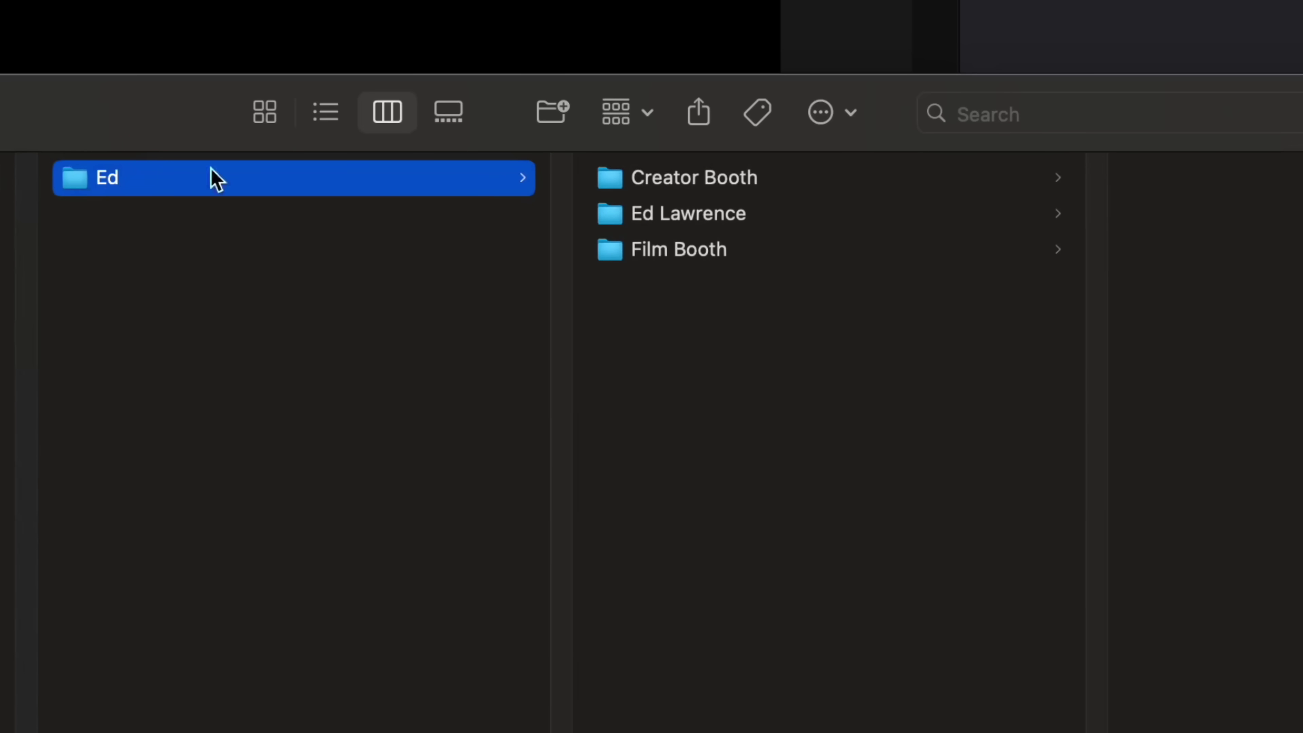
{"action": "left_click", "coordinate": [704, 214]}
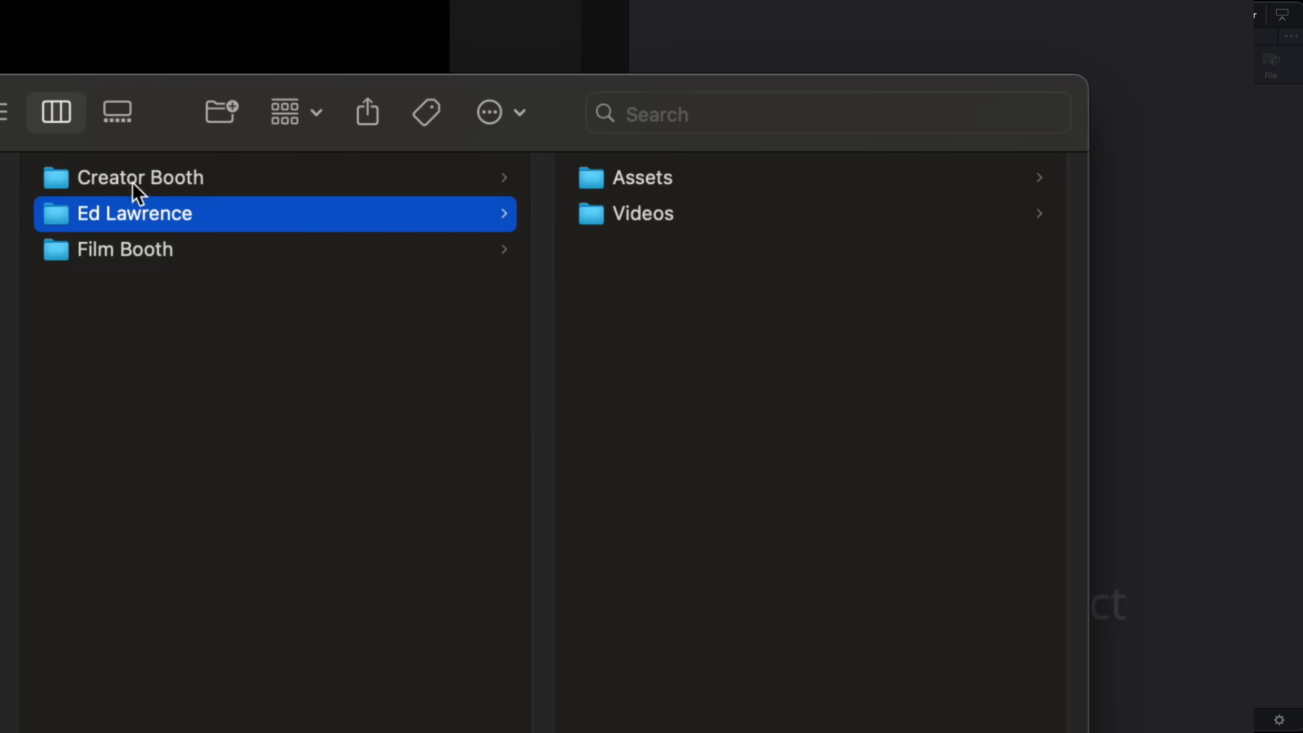
{"action": "left_click", "coordinate": [644, 185]}
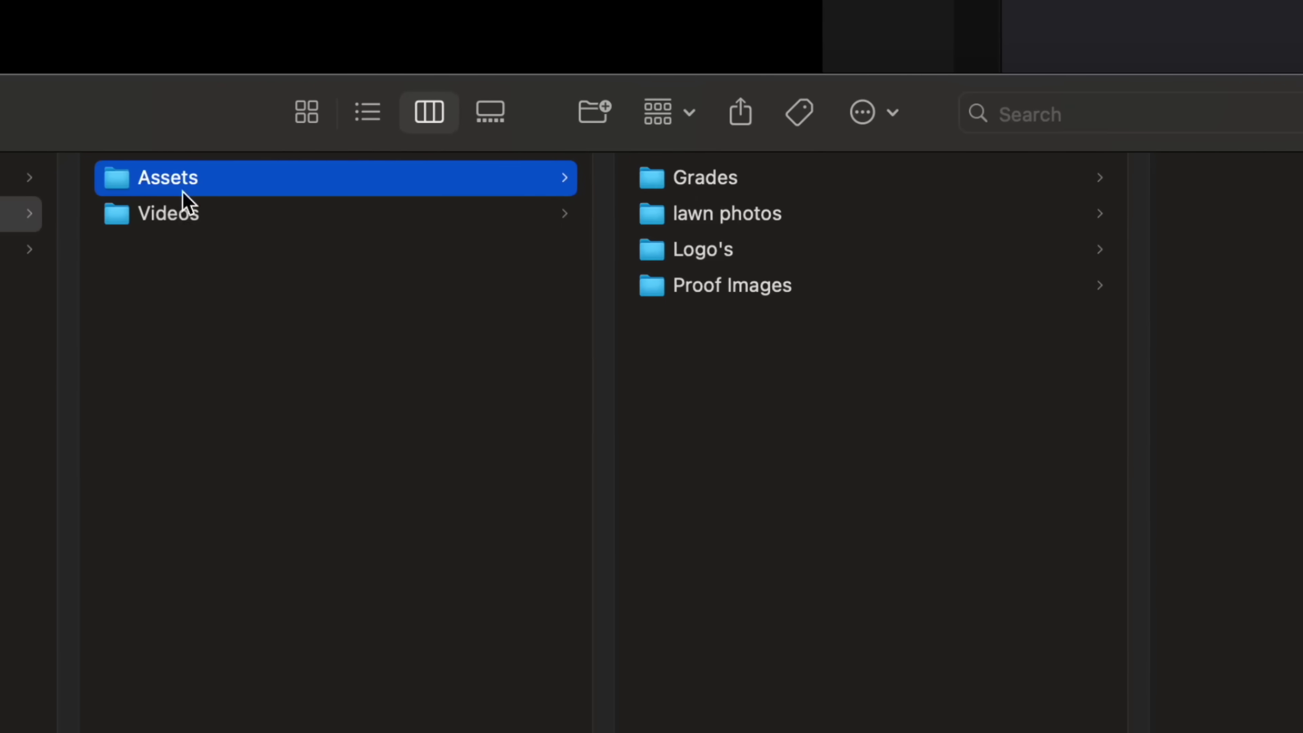
{"action": "left_click", "coordinate": [176, 222]}
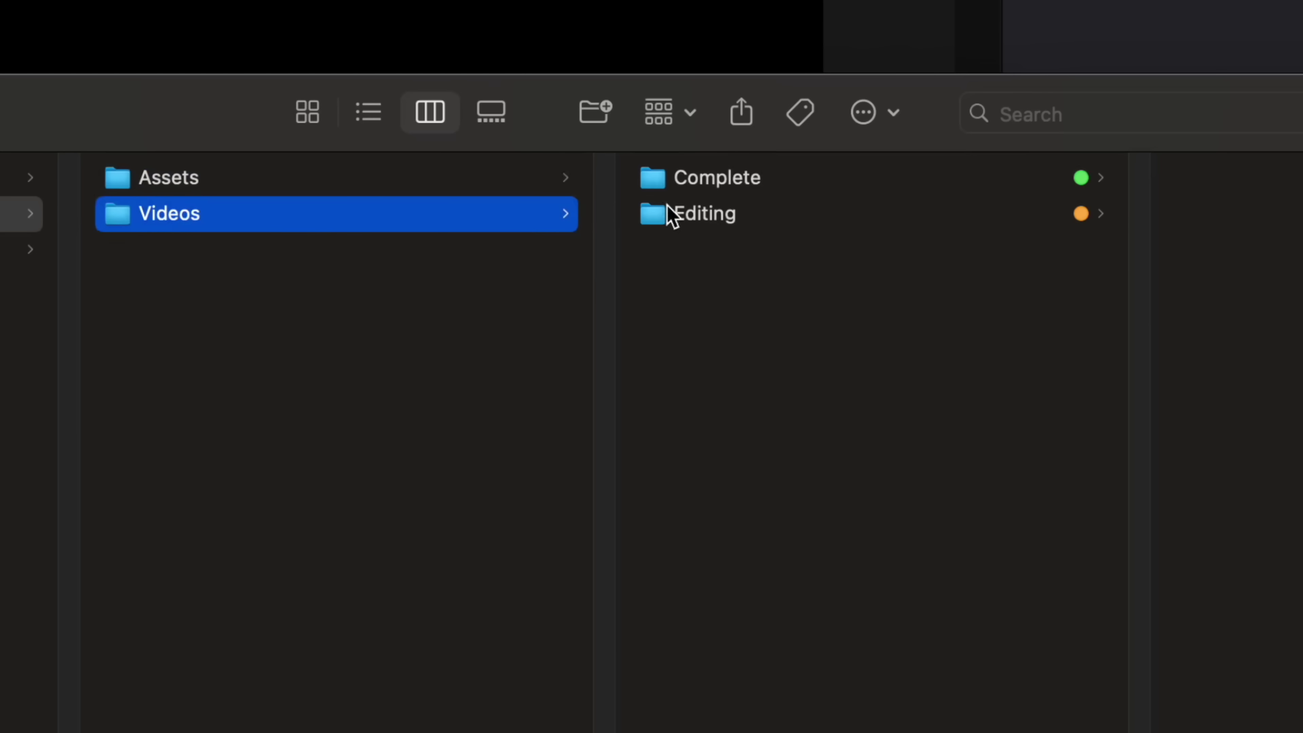
{"action": "left_click", "coordinate": [693, 226]}
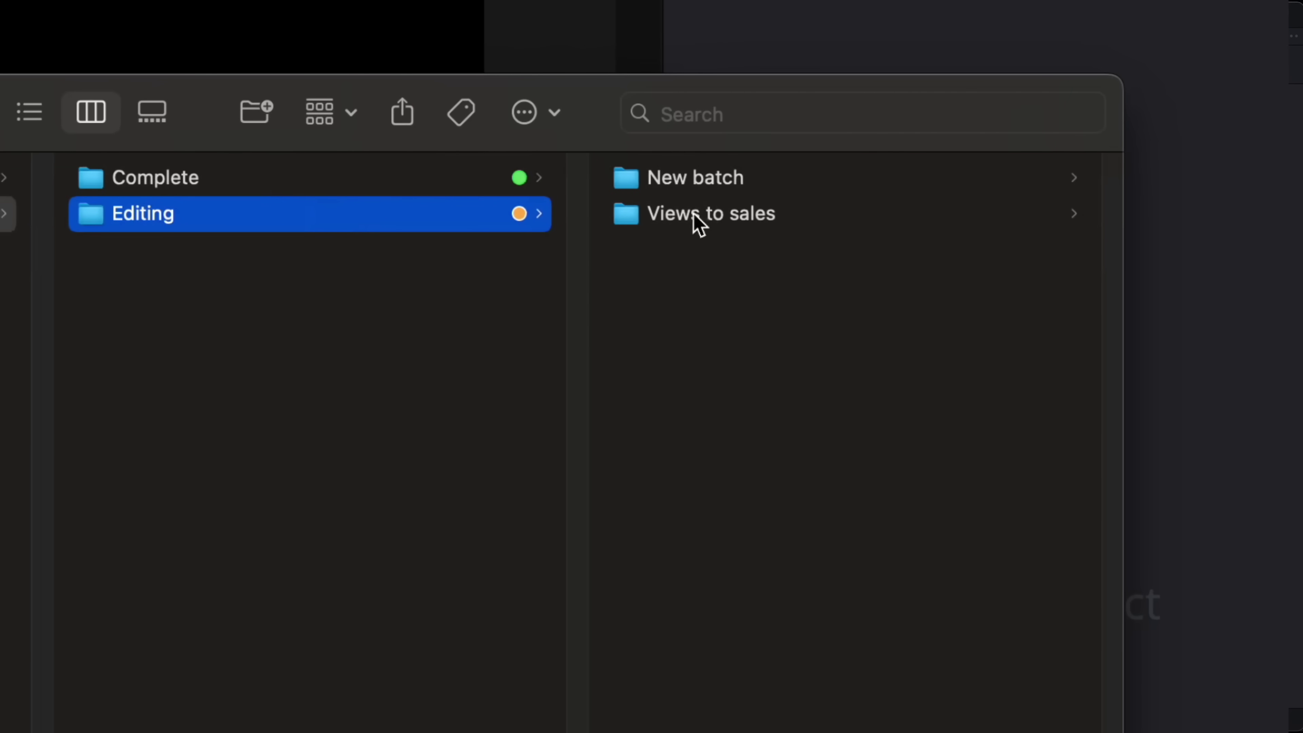
{"action": "left_click", "coordinate": [709, 226]}
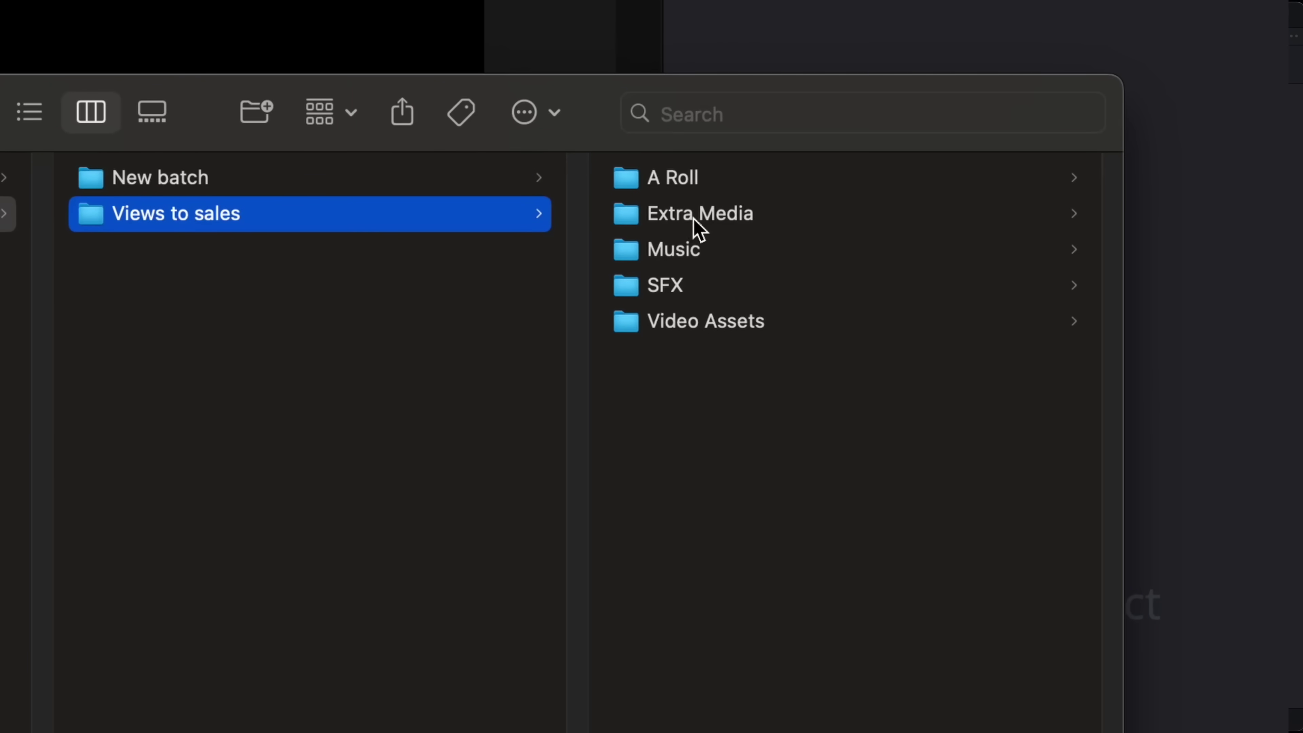
Browse the A Roll, Video Assets, Extra Media, SFX and Music subfolders of Views to sales
{"action": "left_click", "coordinate": [674, 180]}
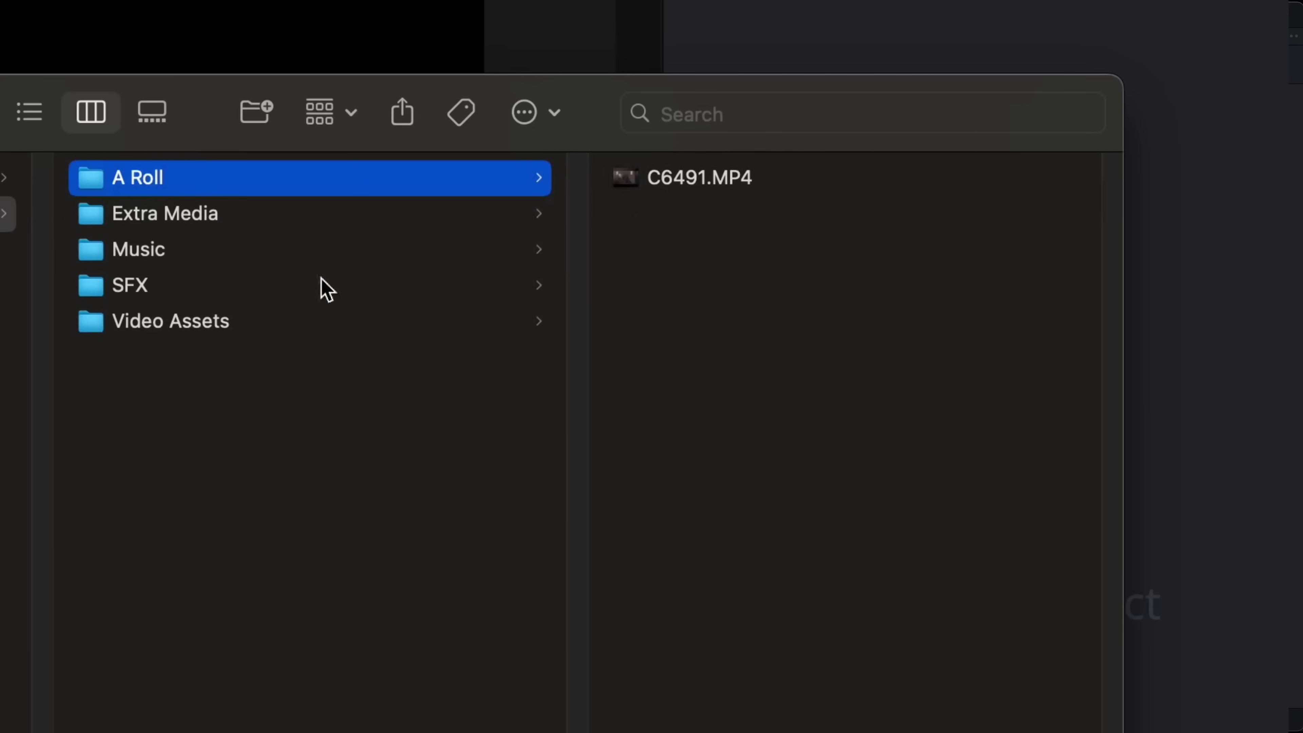
{"action": "left_click", "coordinate": [166, 325]}
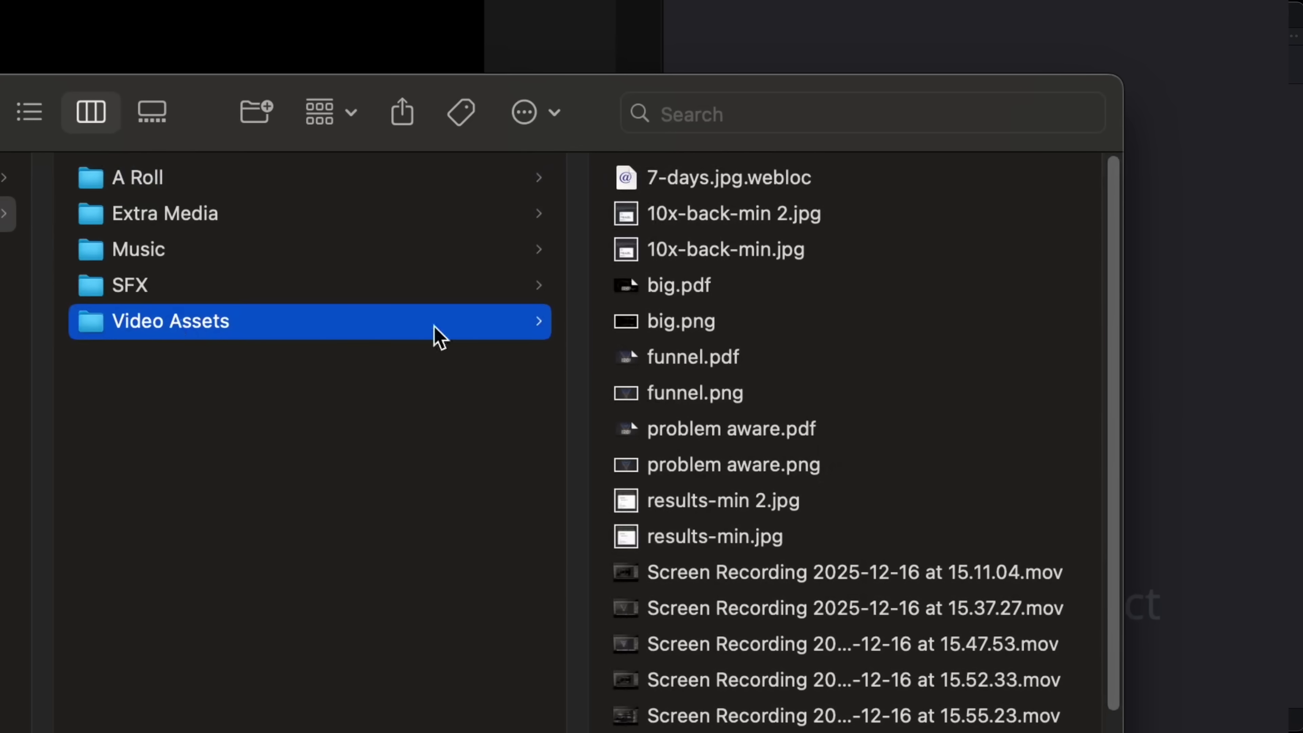
{"action": "scroll", "coordinate": [708, 621], "scroll_direction": "down", "scroll_amount": 15}
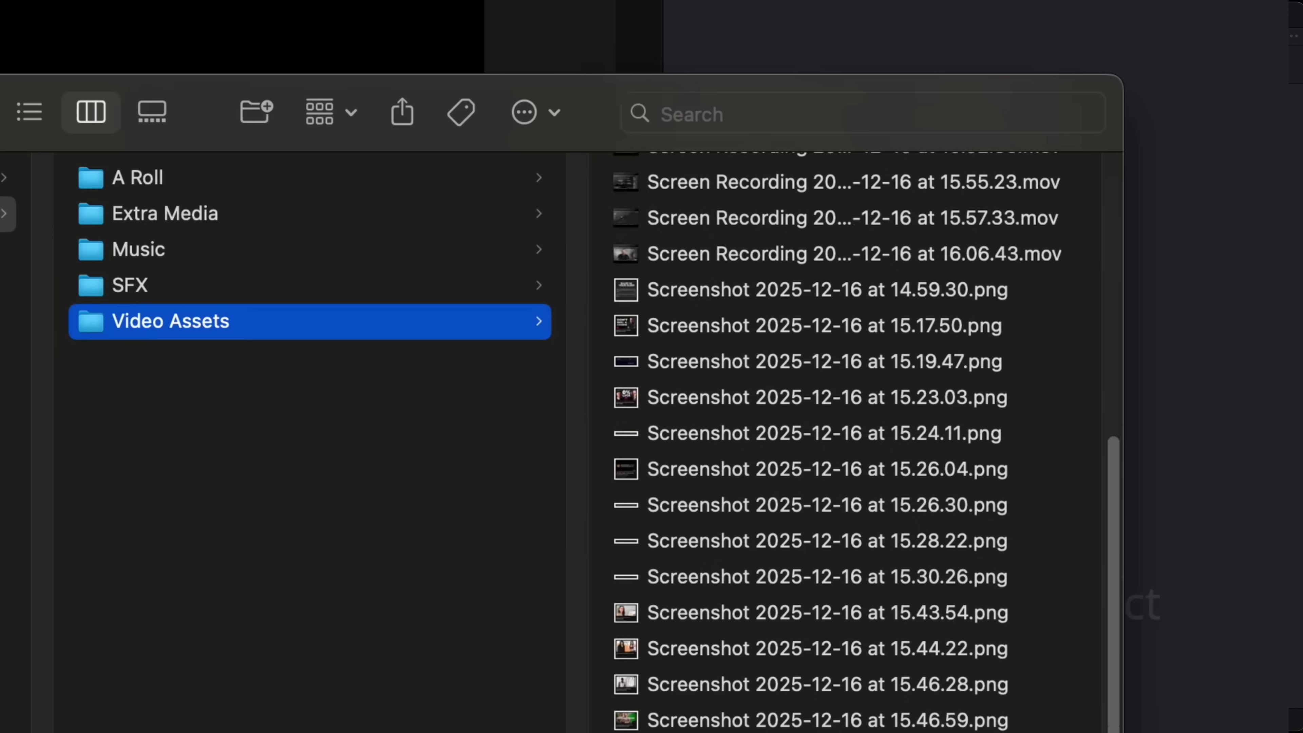
{"action": "scroll", "coordinate": [841, 442], "scroll_direction": "up", "scroll_amount": 15}
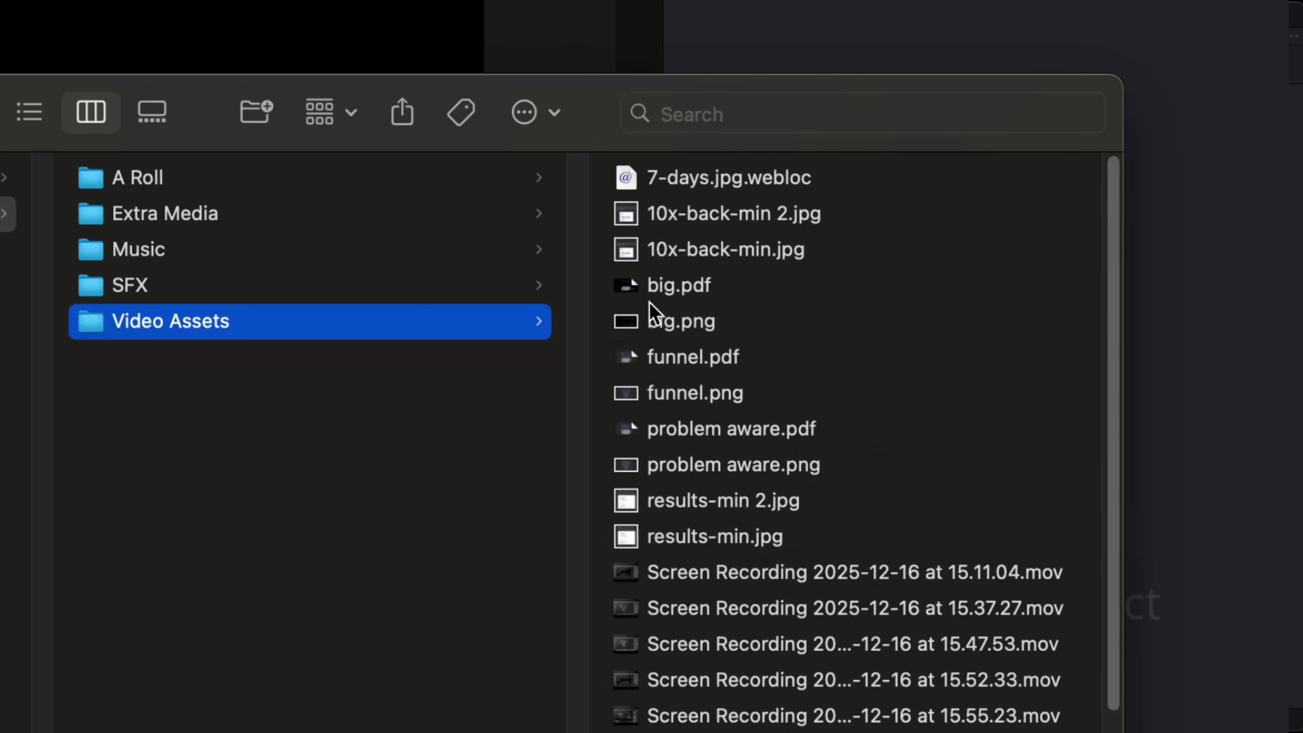
{"action": "left_click", "coordinate": [173, 221]}
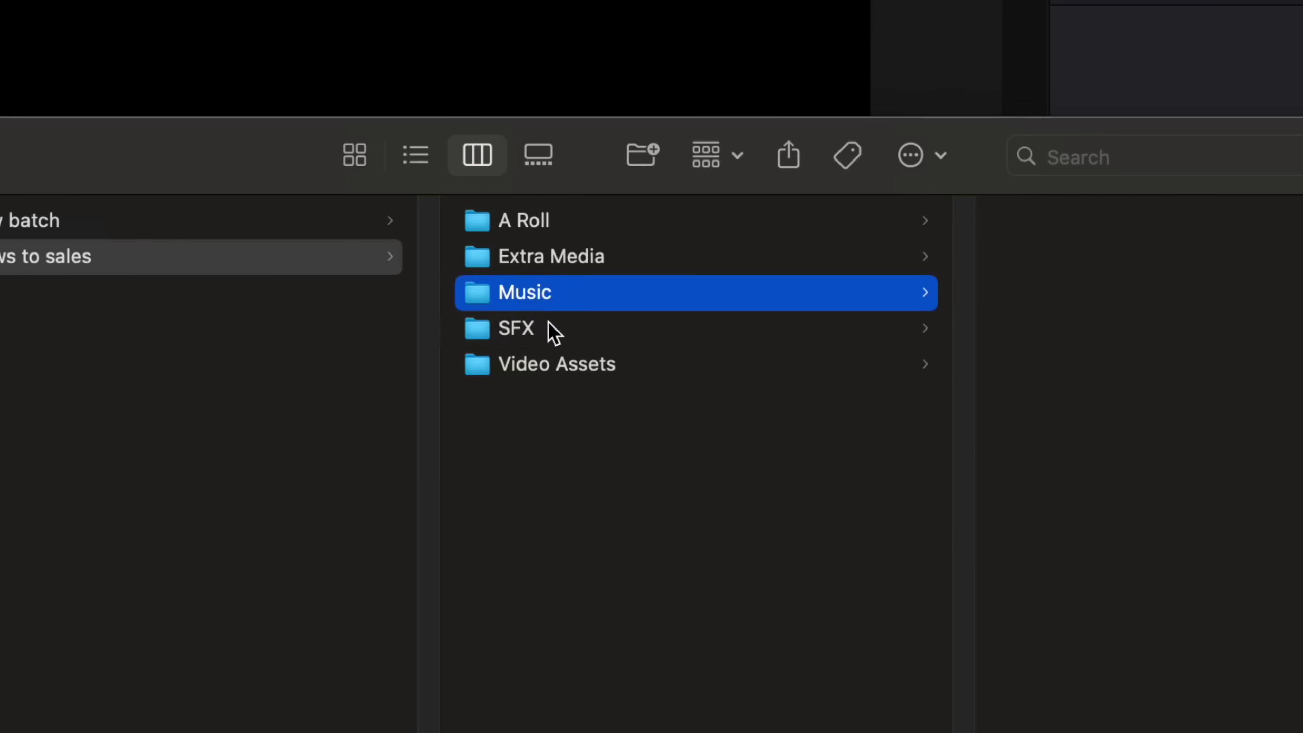
{"action": "left_click", "coordinate": [554, 329]}
{"action": "left_click", "coordinate": [555, 296]}
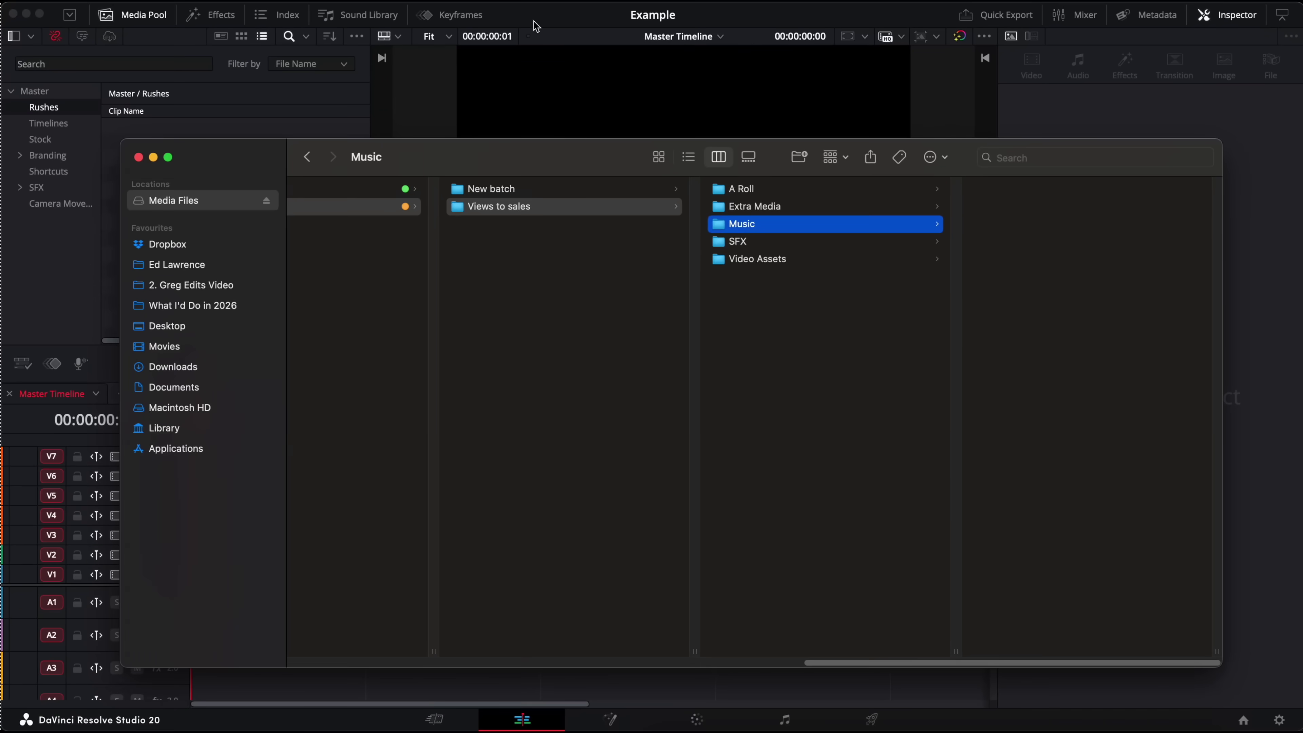
Import the Views to sales folder from Finder into the Rushes bin, undoing and redoing the import
{"action": "key", "text": "super+w"}
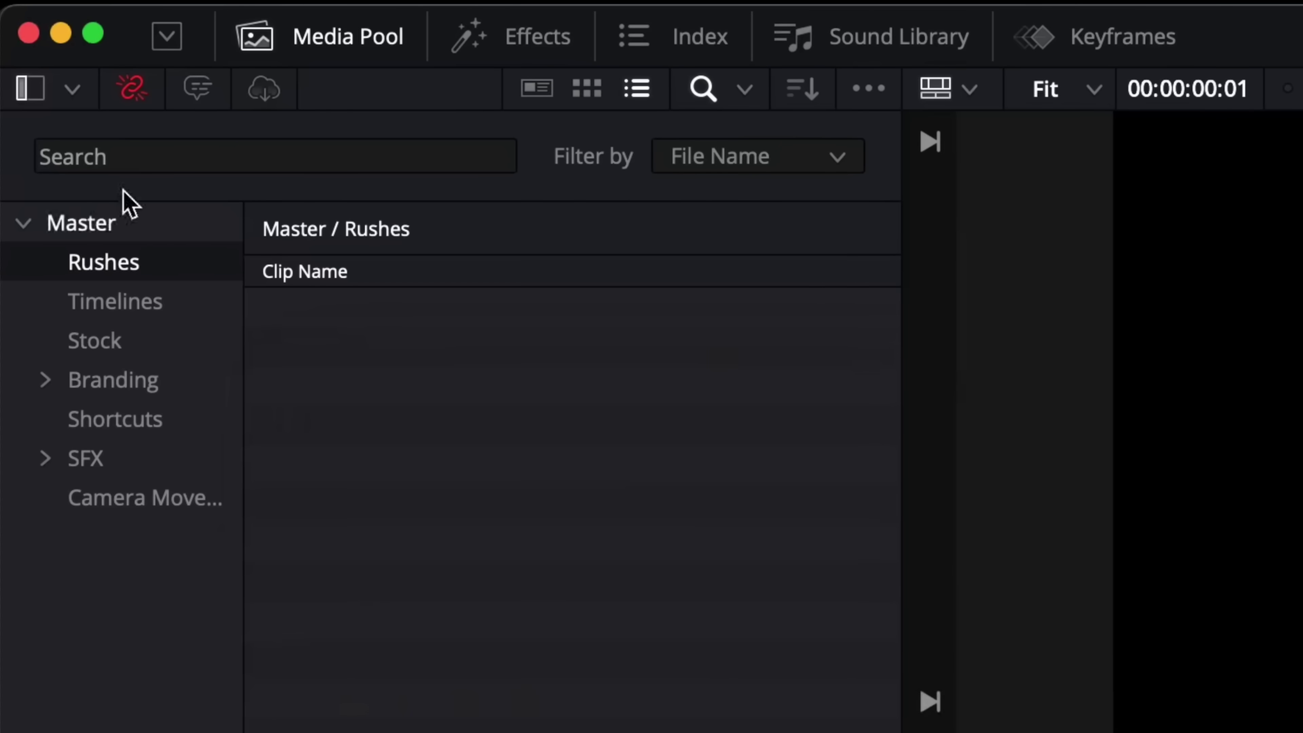
{"action": "key", "text": "super+Tab"}
{"action": "left_click_drag", "start_coordinate": [1180, 590], "coordinate": [134, 271]}
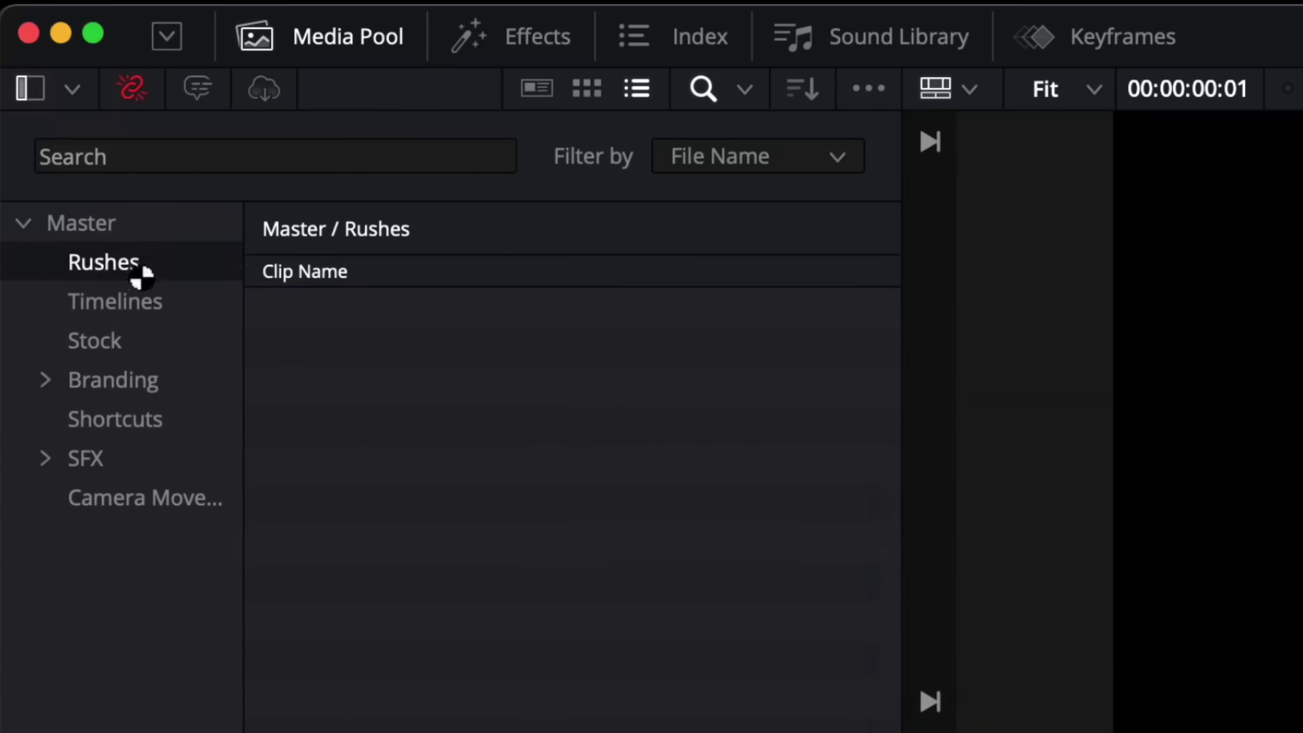
{"action": "key", "text": "super+z"}
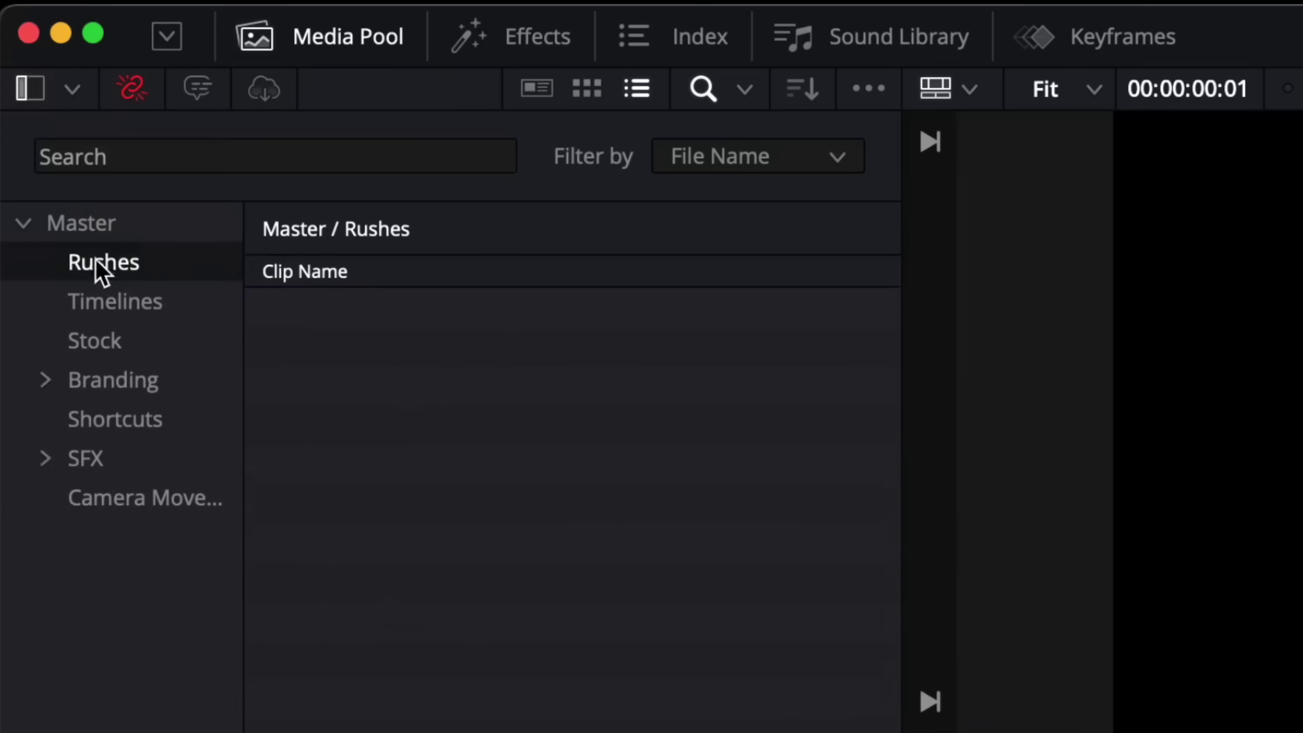
{"action": "key", "text": "super+shift+z"}
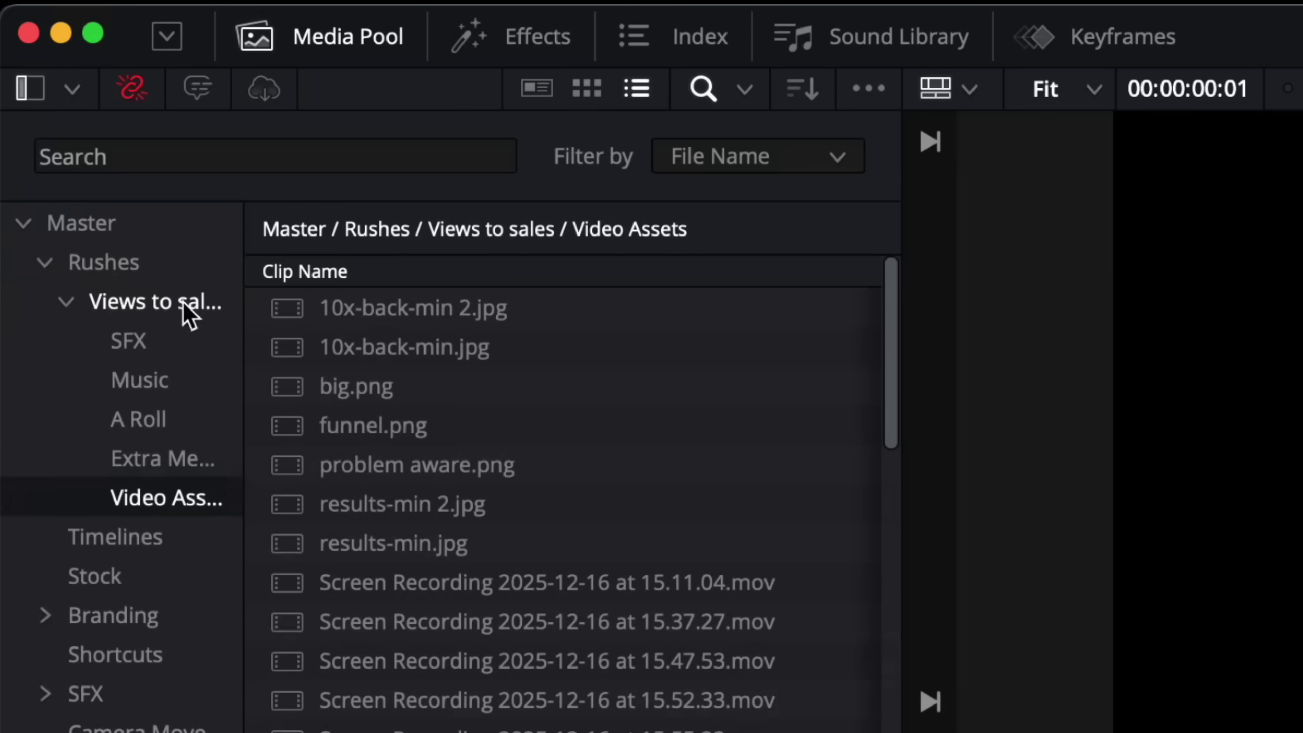
Turn on automatic resyncing of media files for the Views to sales bin
{"action": "left_click", "coordinate": [146, 306]}
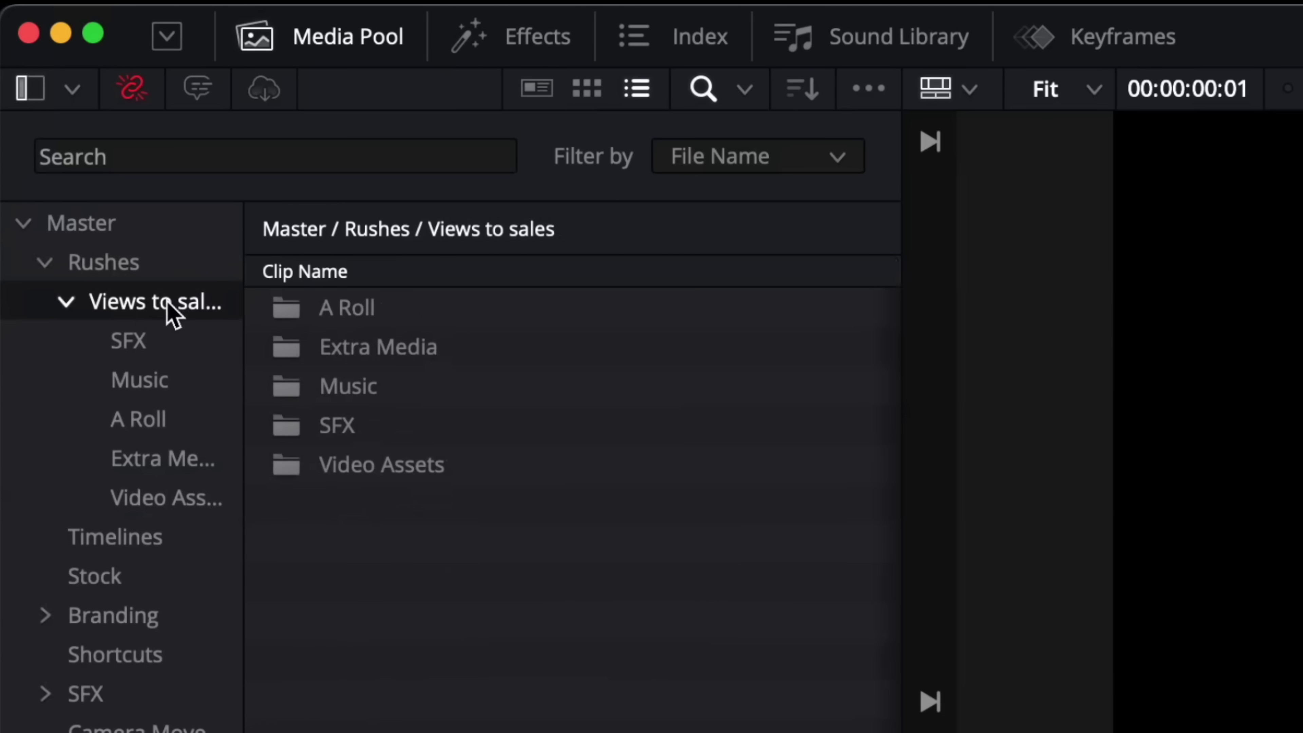
{"action": "right_click", "coordinate": [172, 313]}
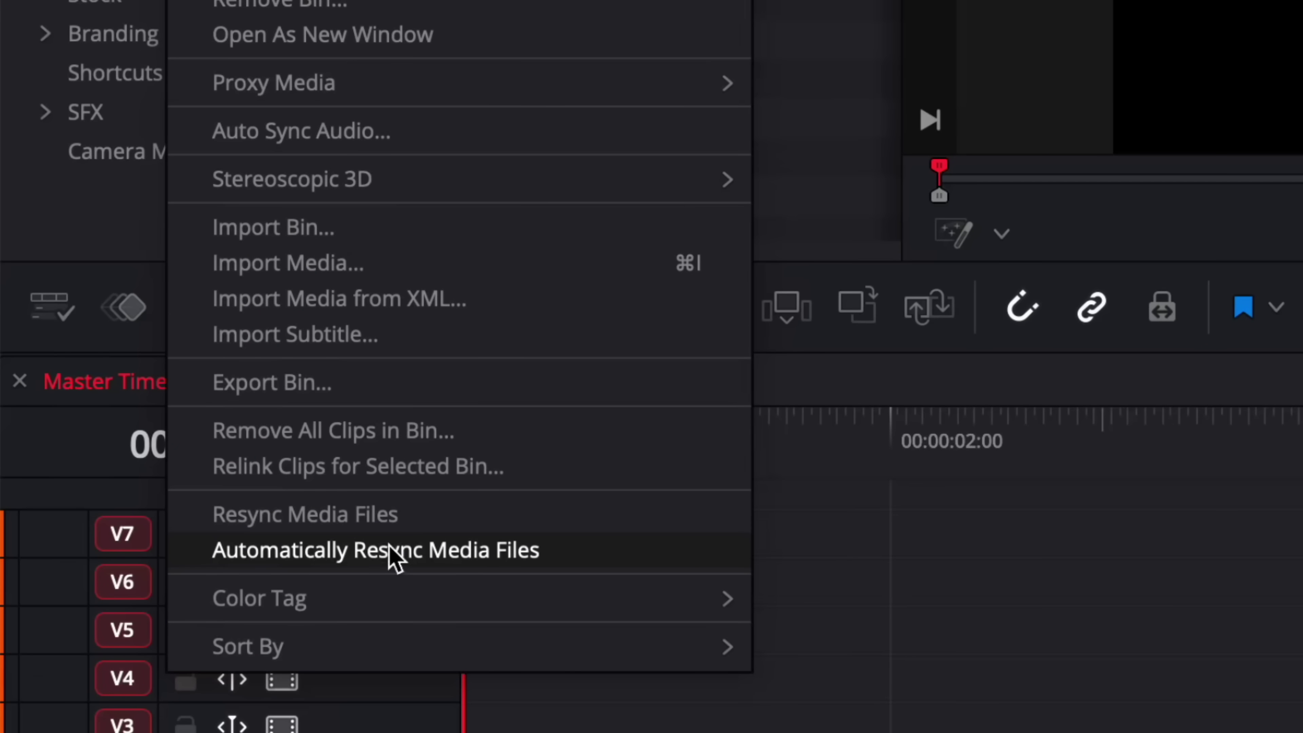
{"action": "left_click", "coordinate": [398, 555]}
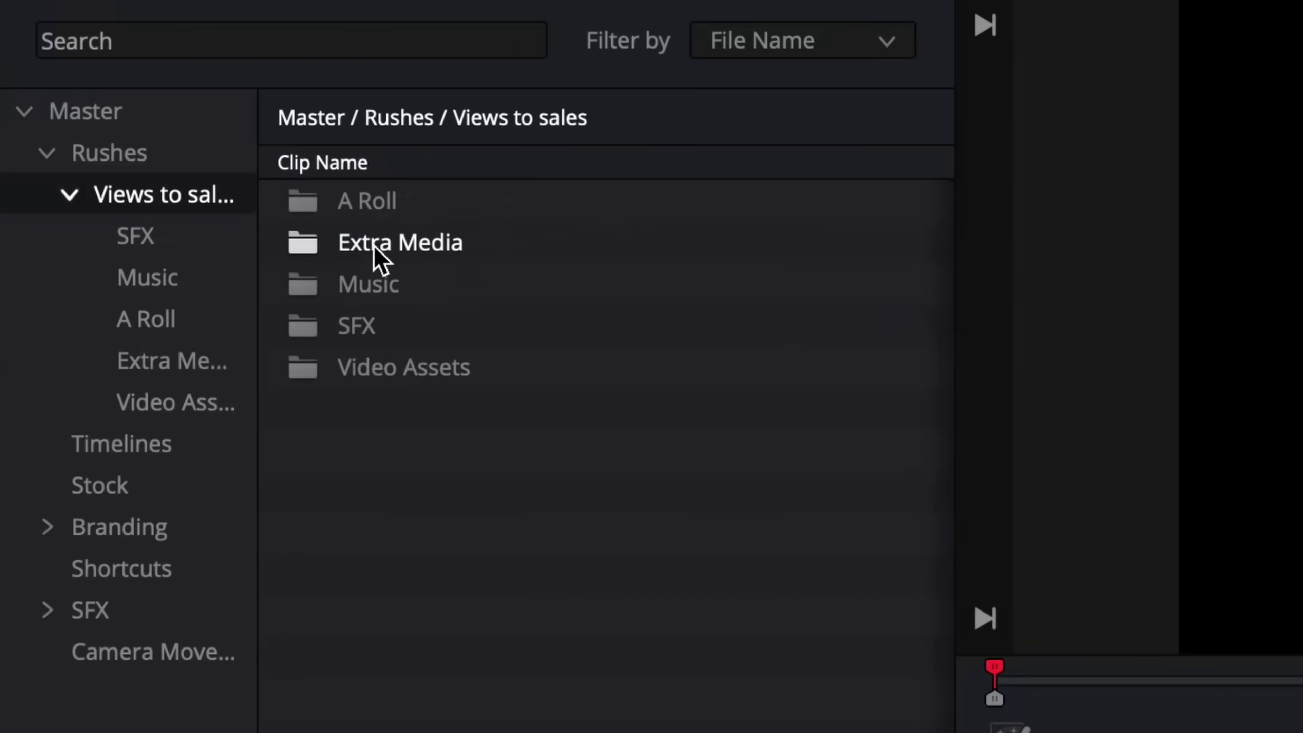
Open the Extra Media bin to view its clips
{"action": "double_click", "coordinate": [375, 250]}
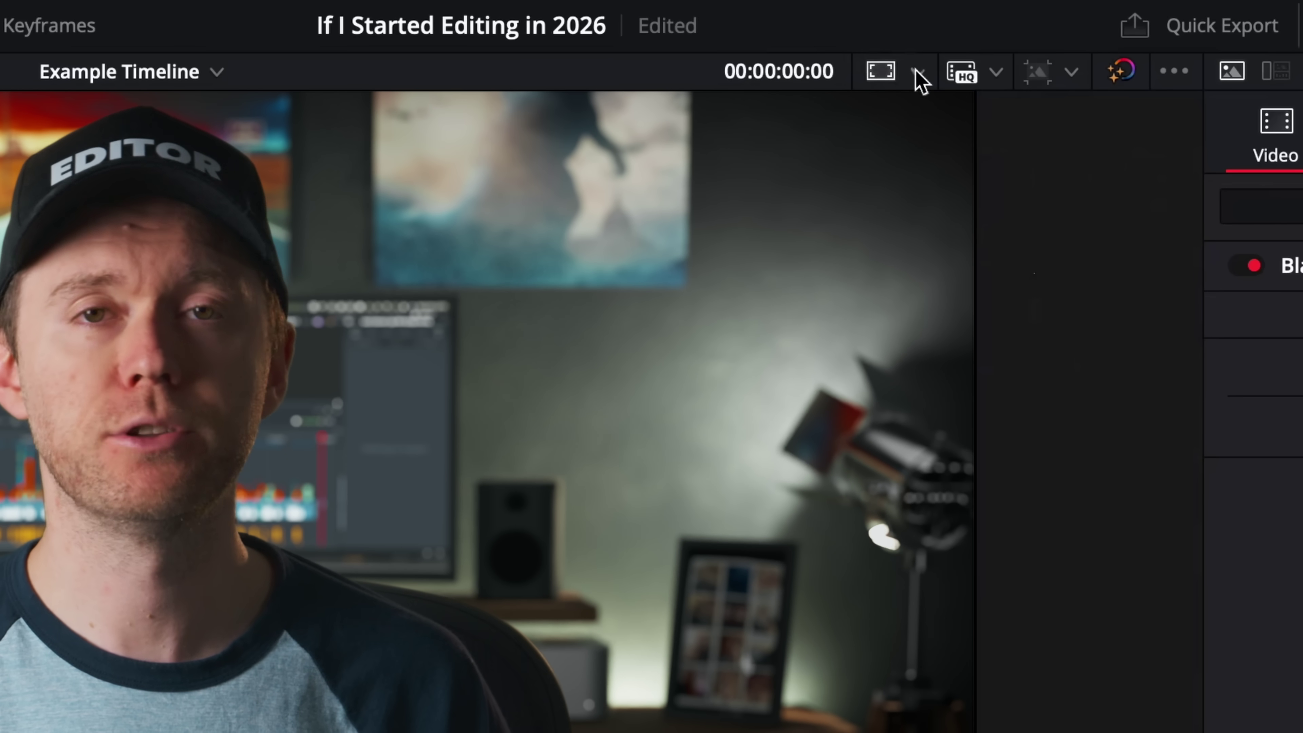
Show the title-safe, centre crosshair and ruler guides, placing a horizontal guide near frame centre
{"action": "left_click", "coordinate": [919, 74]}
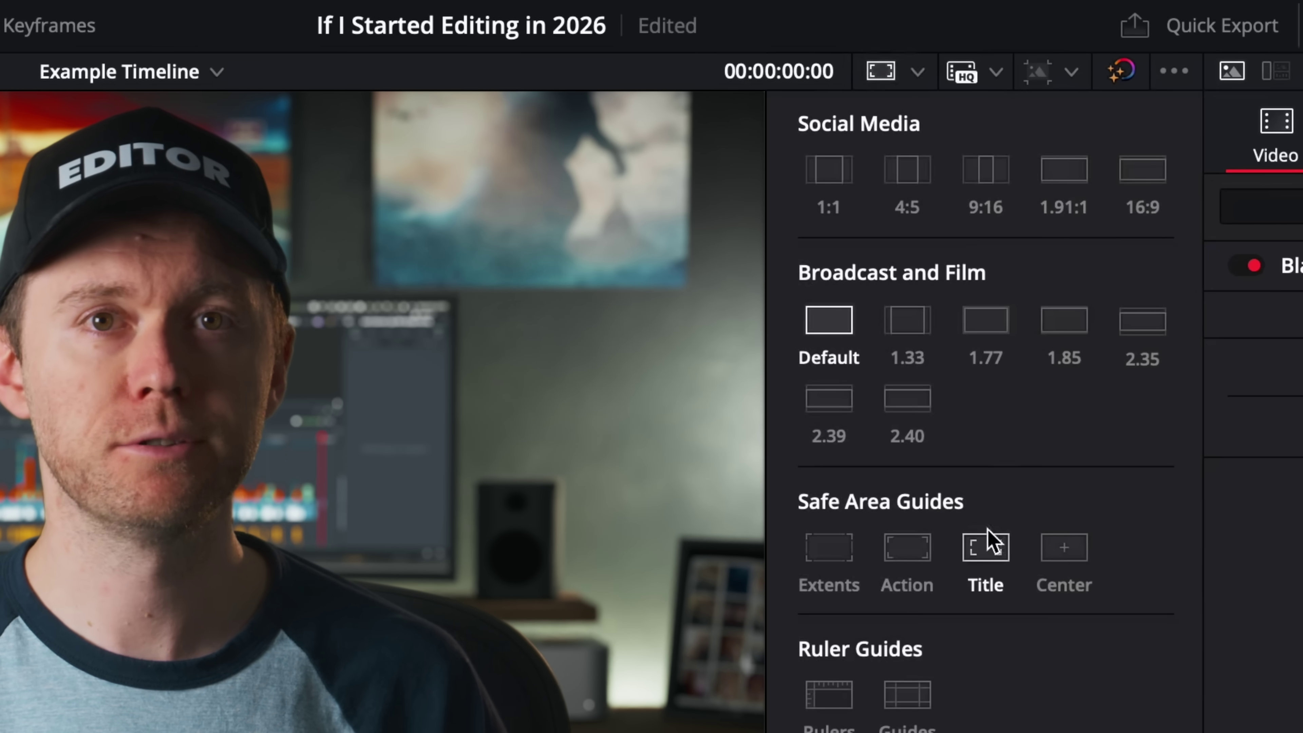
{"action": "left_click", "coordinate": [985, 547]}
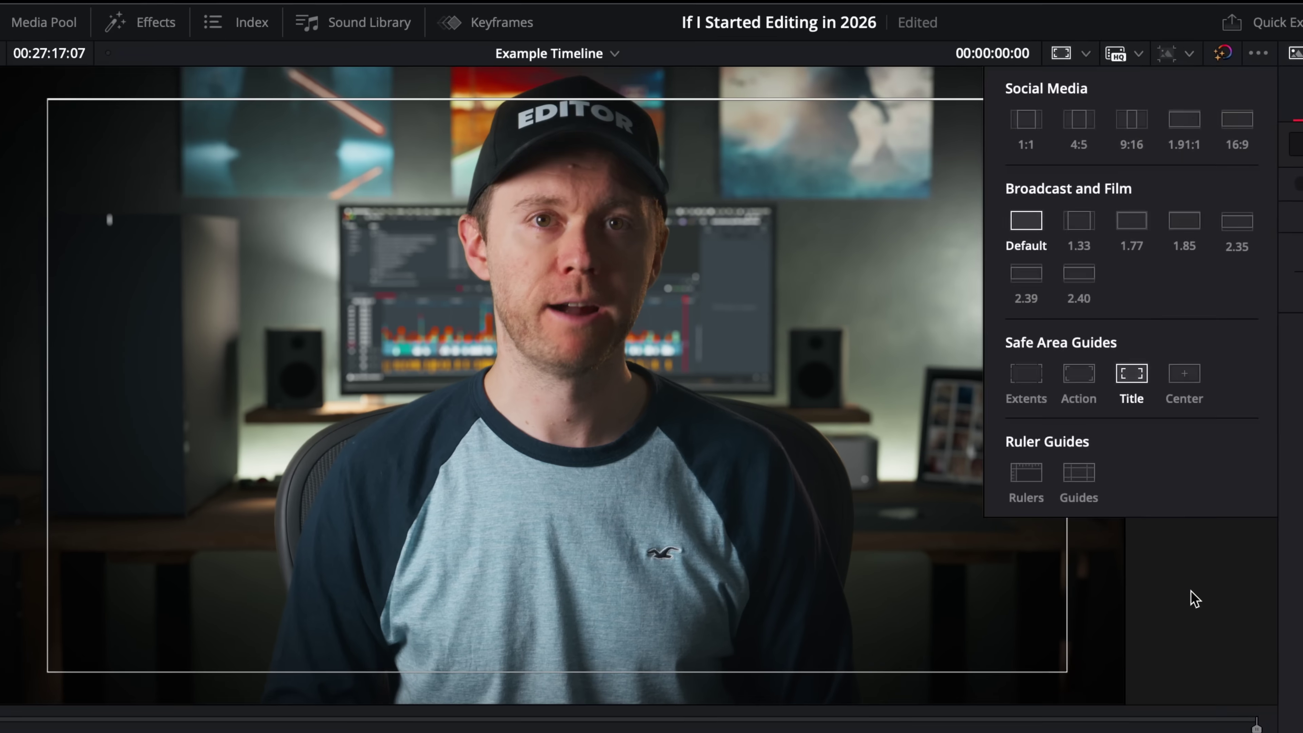
{"action": "left_click", "coordinate": [1020, 725]}
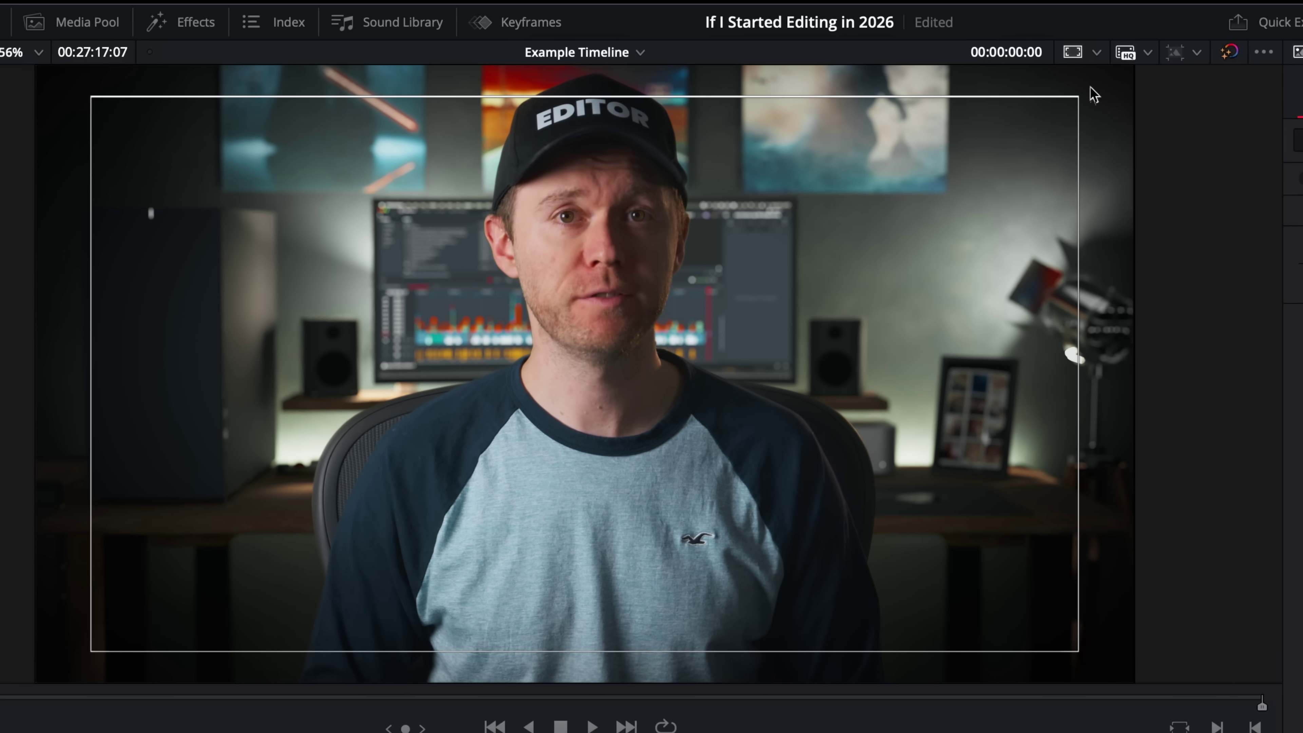
{"action": "left_click", "coordinate": [1097, 51]}
{"action": "left_click", "coordinate": [1195, 362]}
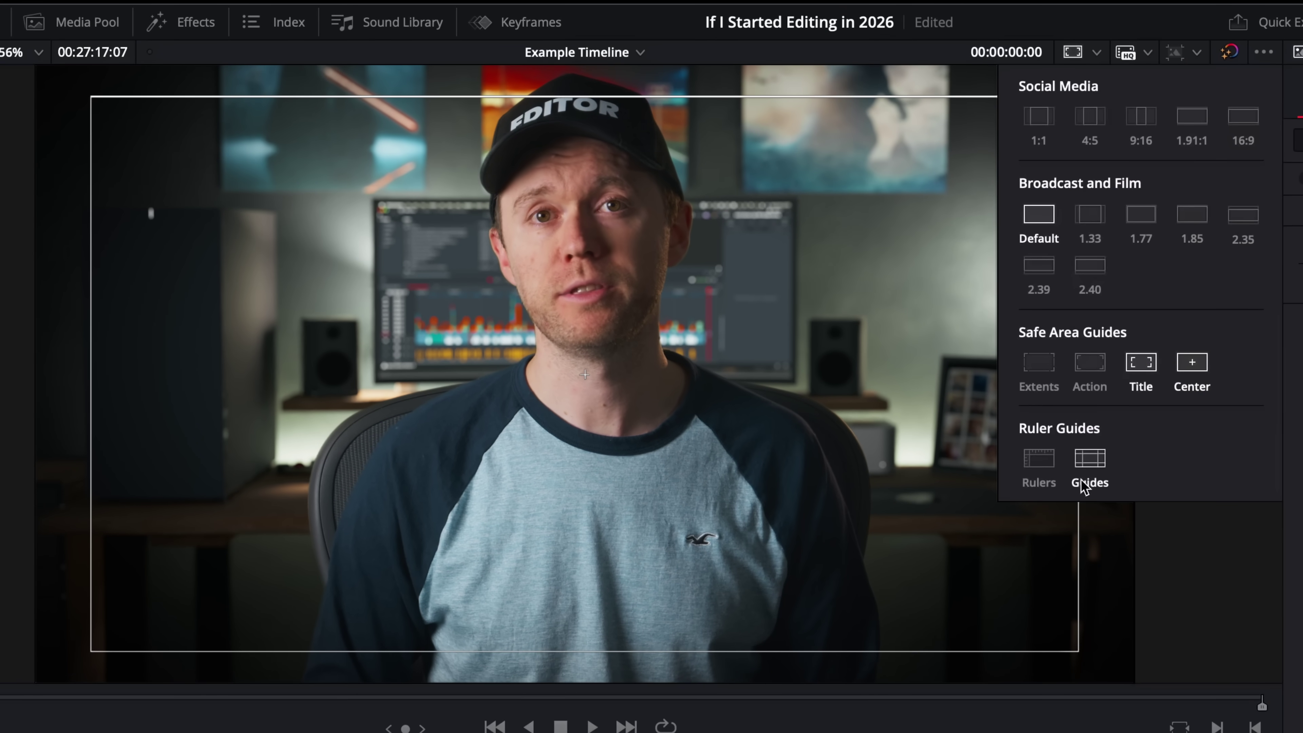
{"action": "left_click", "coordinate": [1085, 474]}
{"action": "left_click_drag", "start_coordinate": [828, 234], "coordinate": [879, 466]}
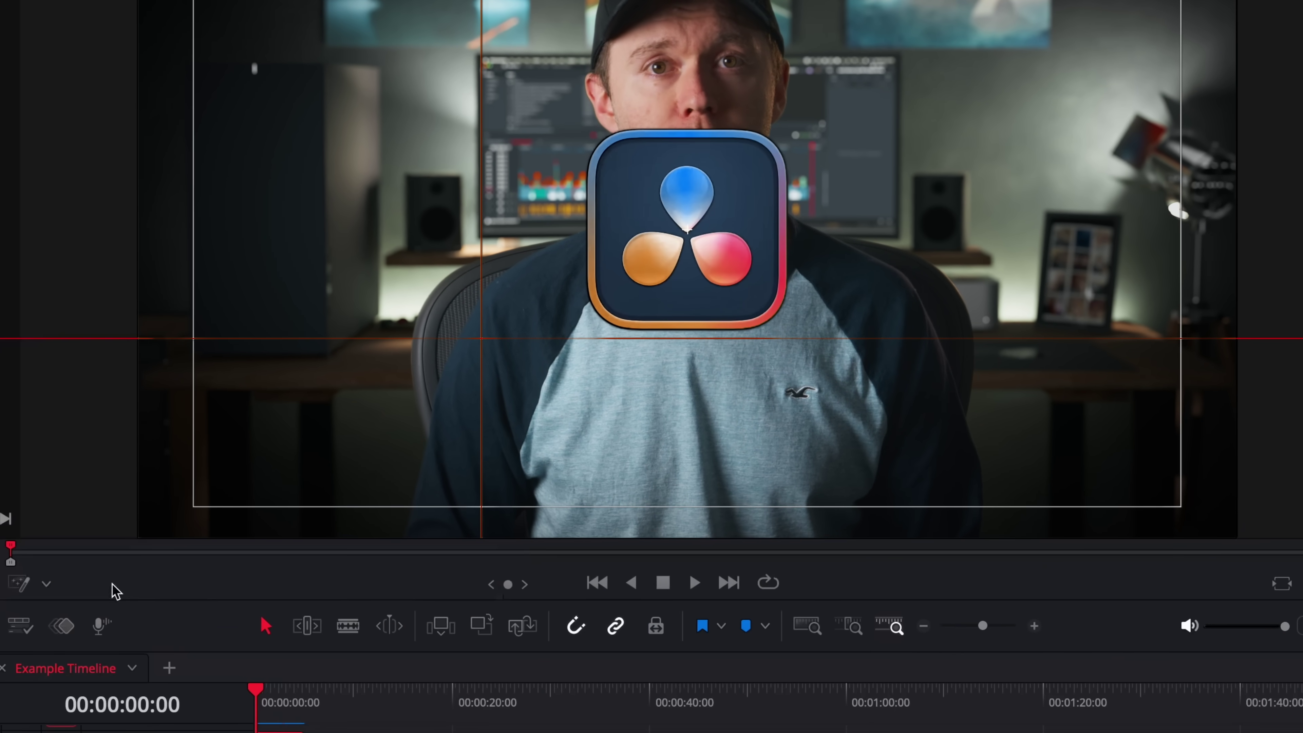
With the Transform overlay, drag the Resolve logo left and snap it onto the centre guides
{"action": "left_click", "coordinate": [47, 583]}
{"action": "left_click", "coordinate": [56, 625]}
{"action": "left_click_drag", "start_coordinate": [649, 317], "coordinate": [462, 216]}
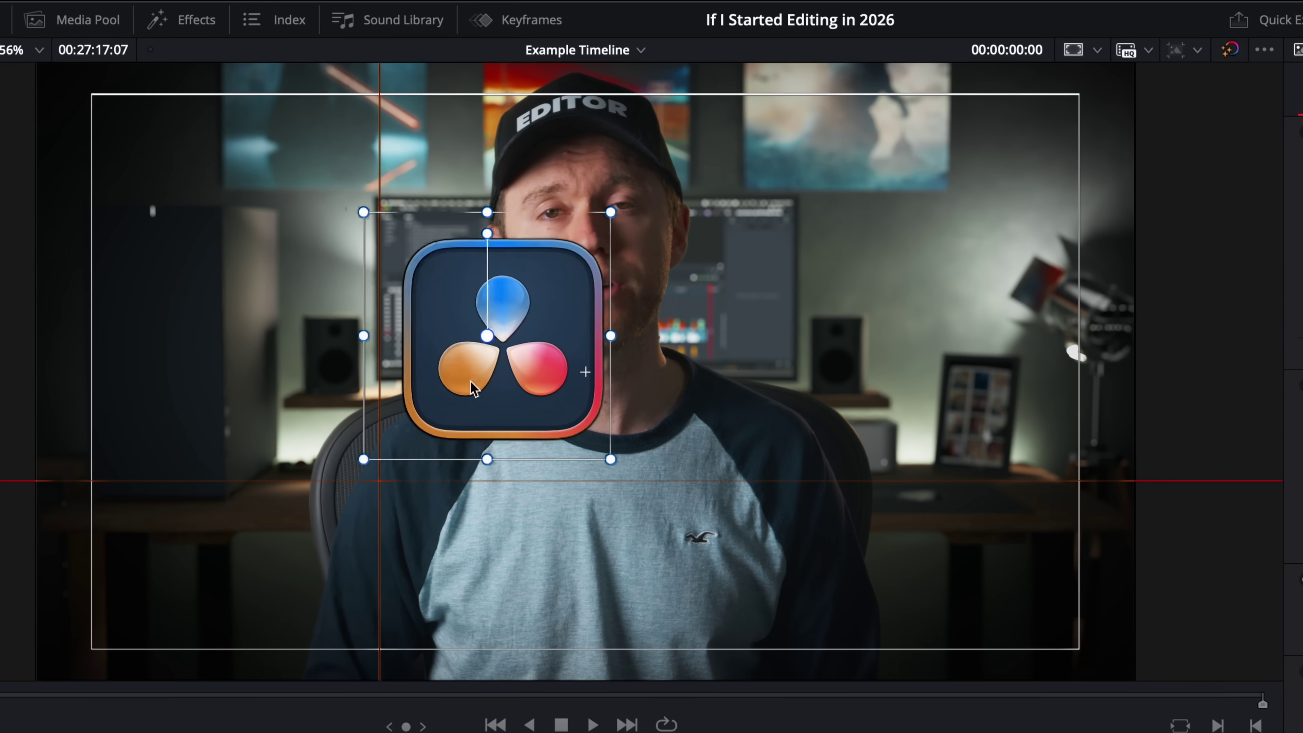
{"action": "left_click_drag", "start_coordinate": [360, 360], "coordinate": [378, 411]}
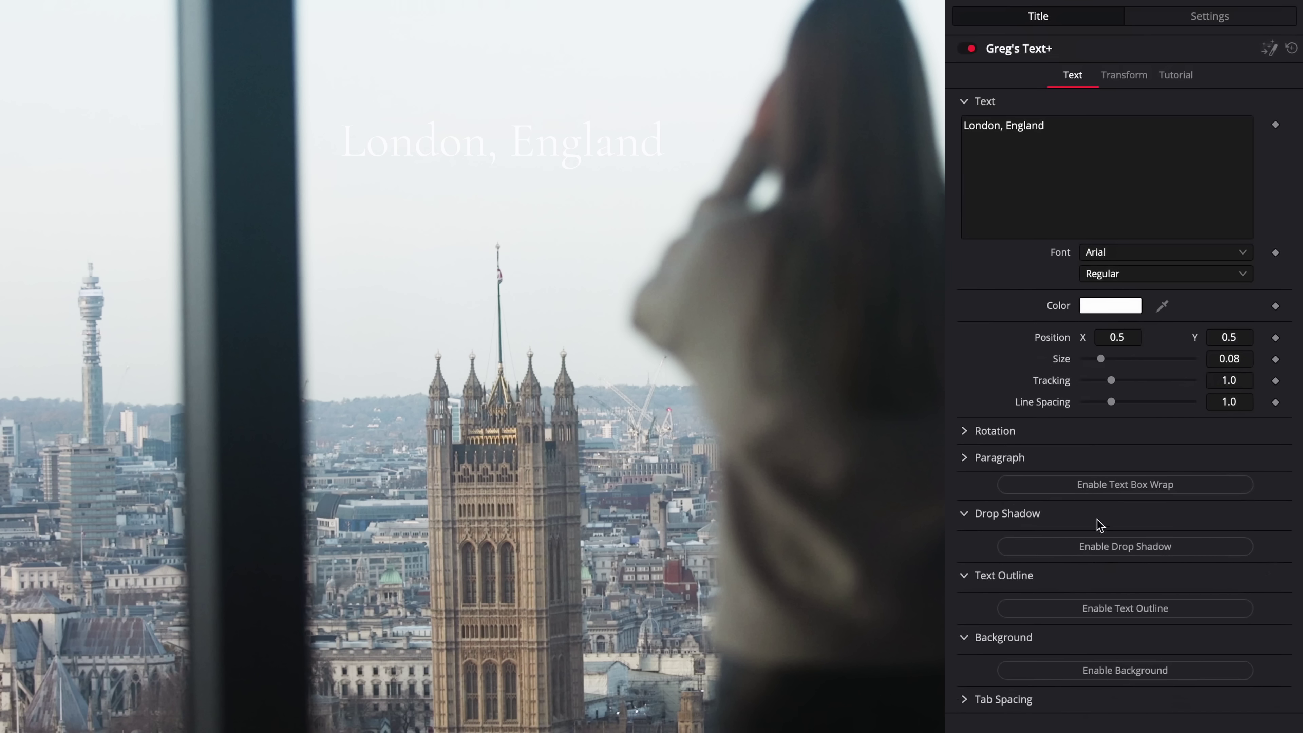
Enable the drop shadow on the London, England title text
{"action": "left_click", "coordinate": [1101, 547]}
{"action": "scroll", "coordinate": [1116, 559], "scroll_direction": "down", "scroll_amount": 3}
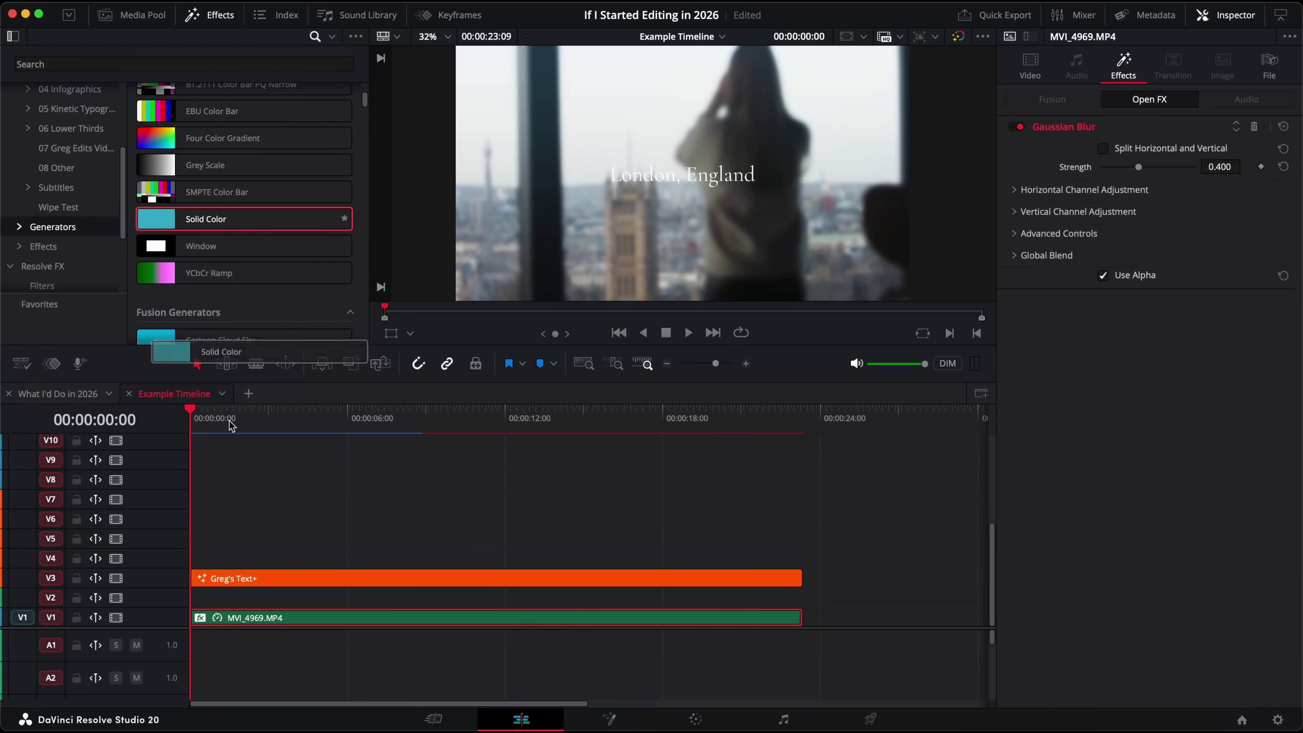
Lay a Solid Color on V2 at about 75 opacity, apply Blur & Tint to MVI_4969.MP4, then preview
{"action": "left_click_drag", "start_coordinate": [220, 219], "coordinate": [230, 599]}
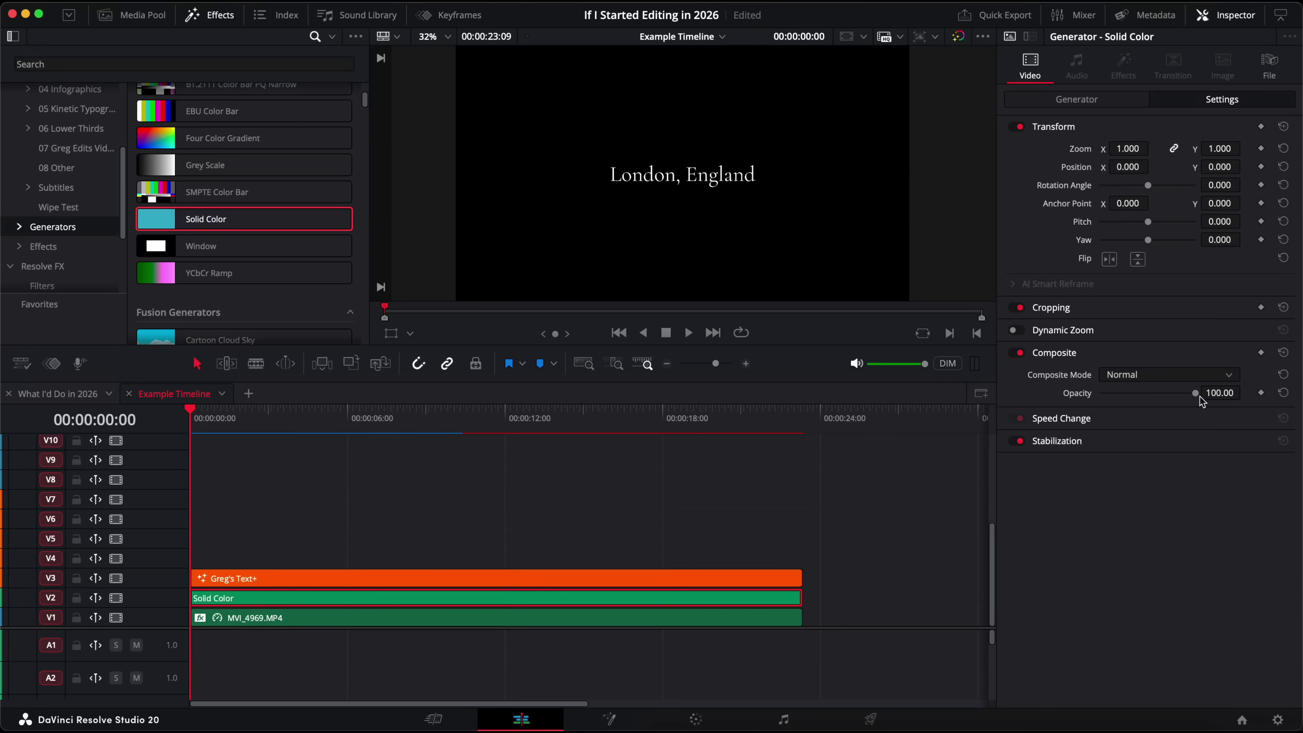
{"action": "left_click_drag", "start_coordinate": [1194, 397], "coordinate": [1175, 398]}
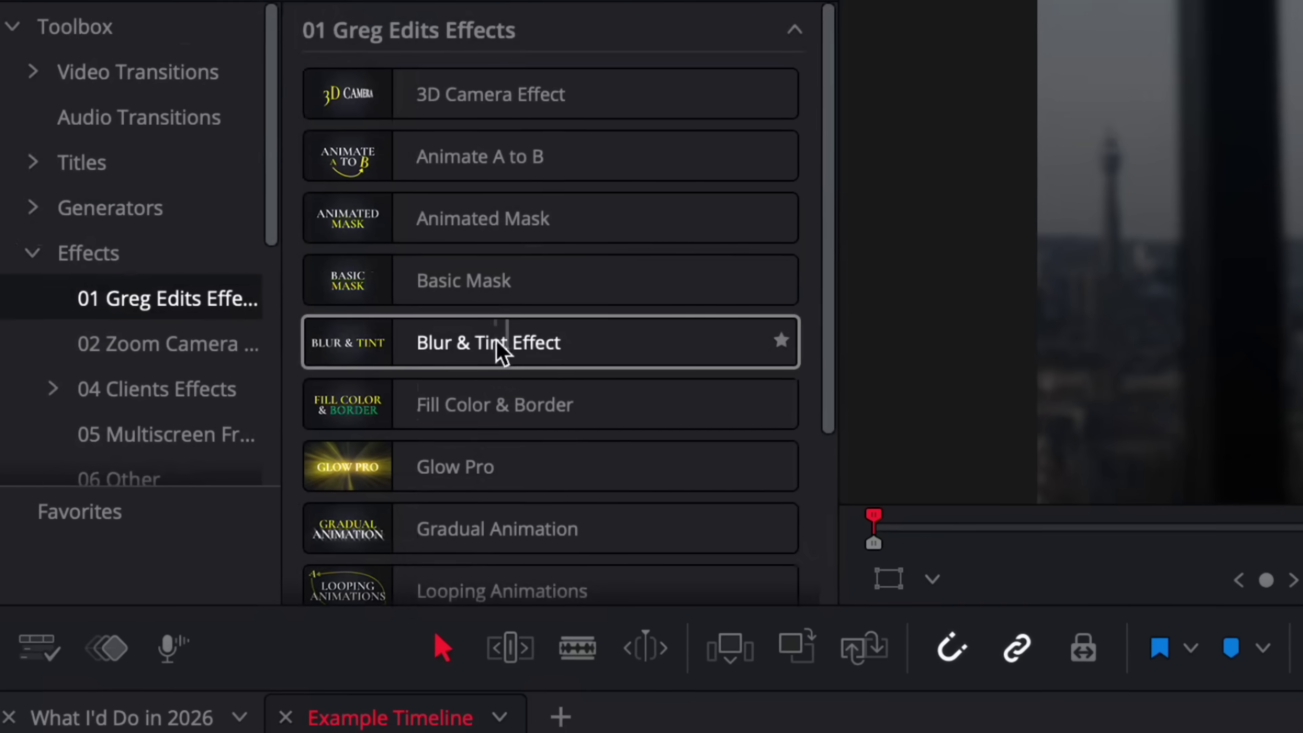
{"action": "left_click_drag", "start_coordinate": [222, 230], "coordinate": [285, 341]}
{"action": "left_click_drag", "start_coordinate": [508, 500], "coordinate": [300, 620]}
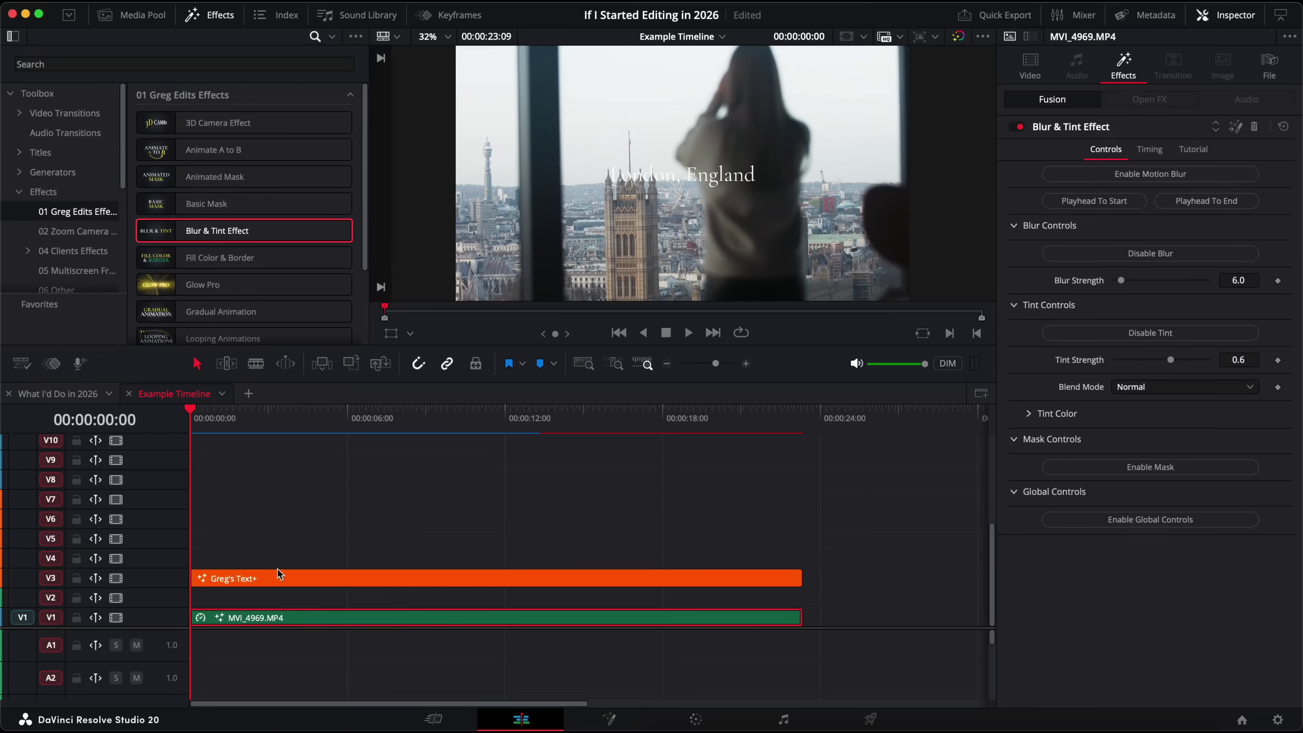
{"action": "key", "text": "space"}
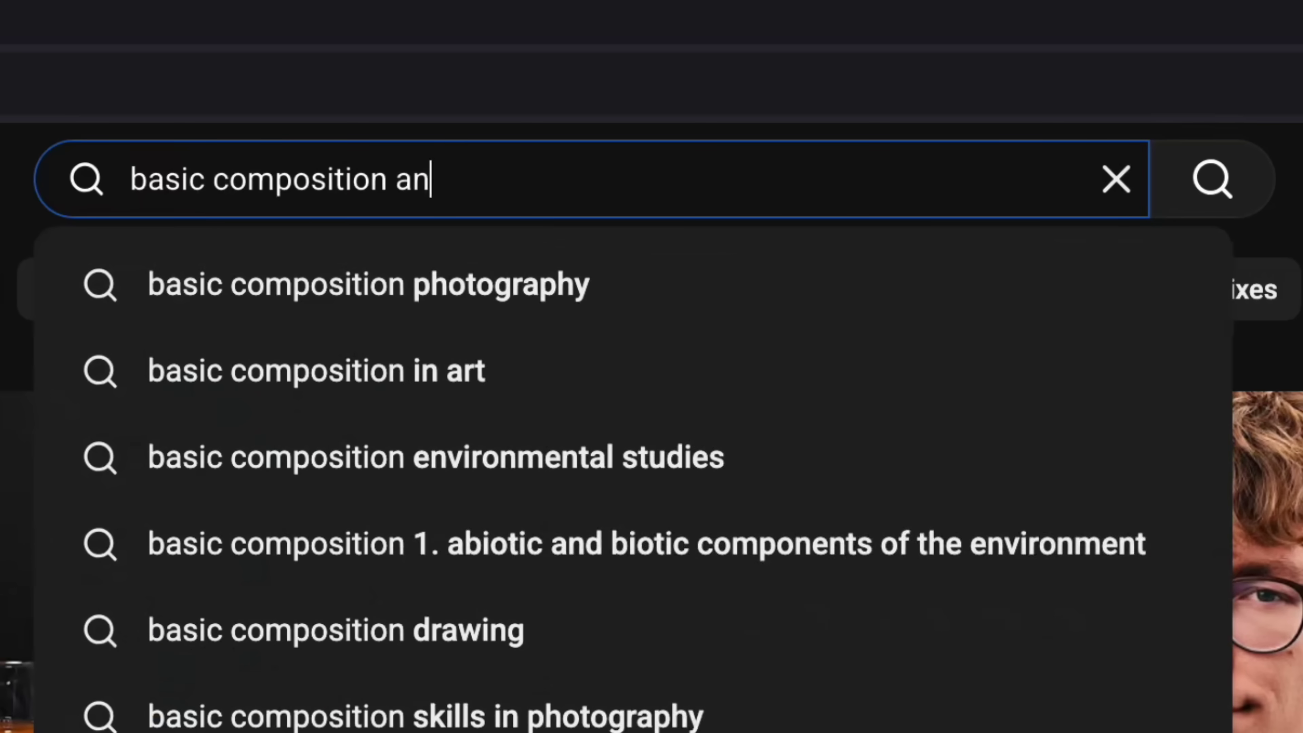
Submit the 'basic composition' search and scroll down through the video results
{"action": "key", "text": "Return"}
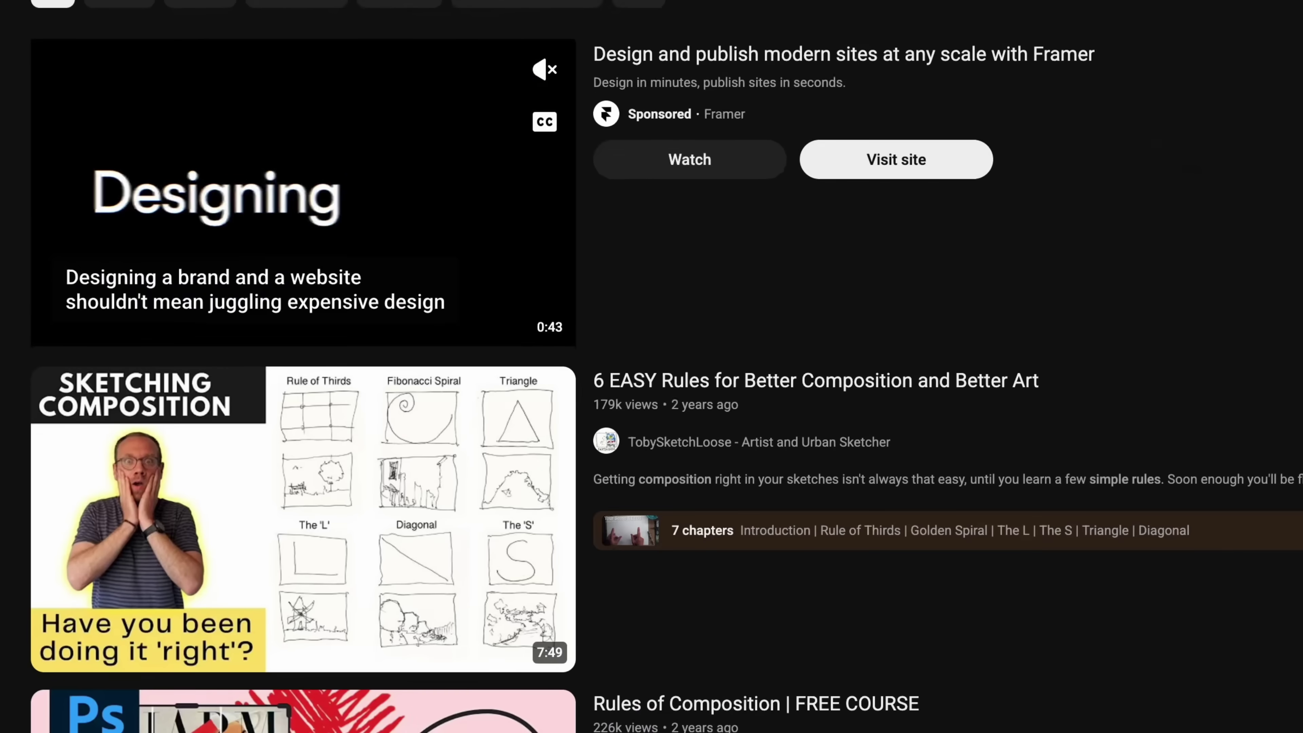
{"action": "scroll", "coordinate": [1111, 196], "scroll_direction": "down", "scroll_amount": 3}
{"action": "scroll", "coordinate": [1112, 197], "scroll_direction": "down", "scroll_amount": 1}
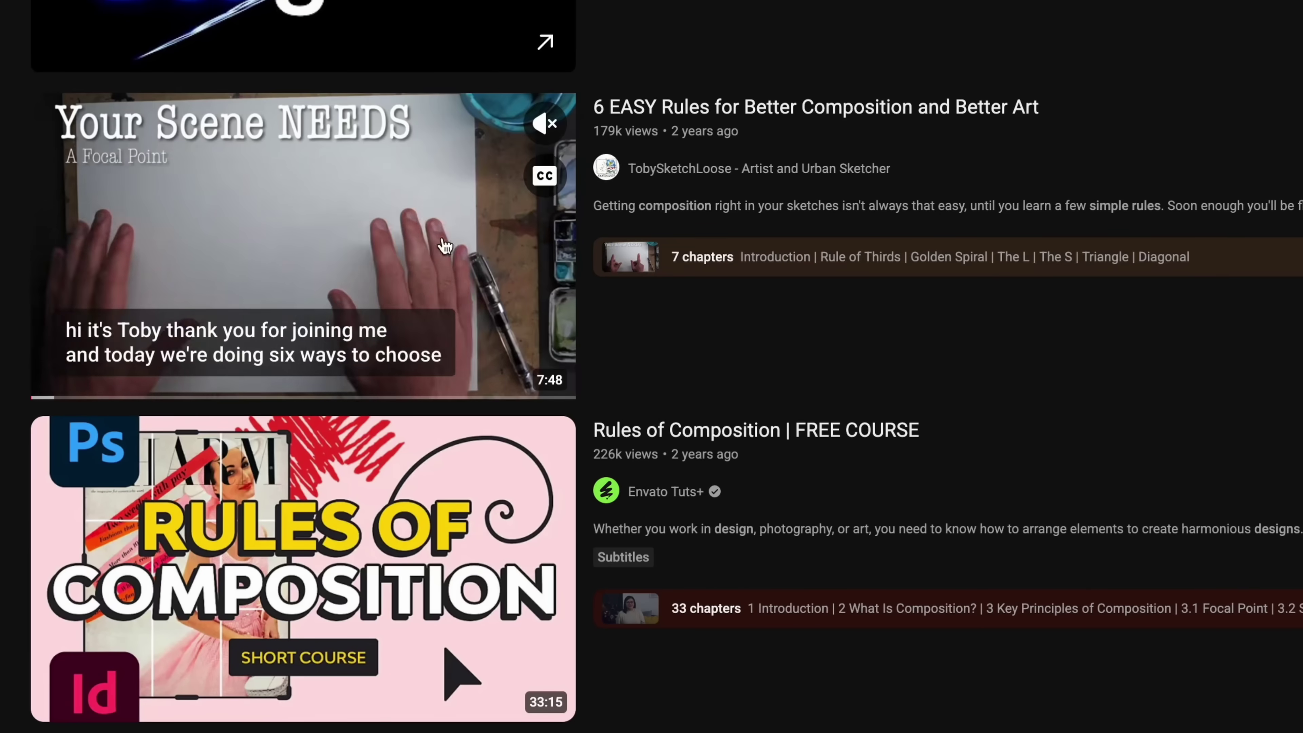
{"action": "scroll", "coordinate": [370, 564], "scroll_direction": "down", "scroll_amount": 10}
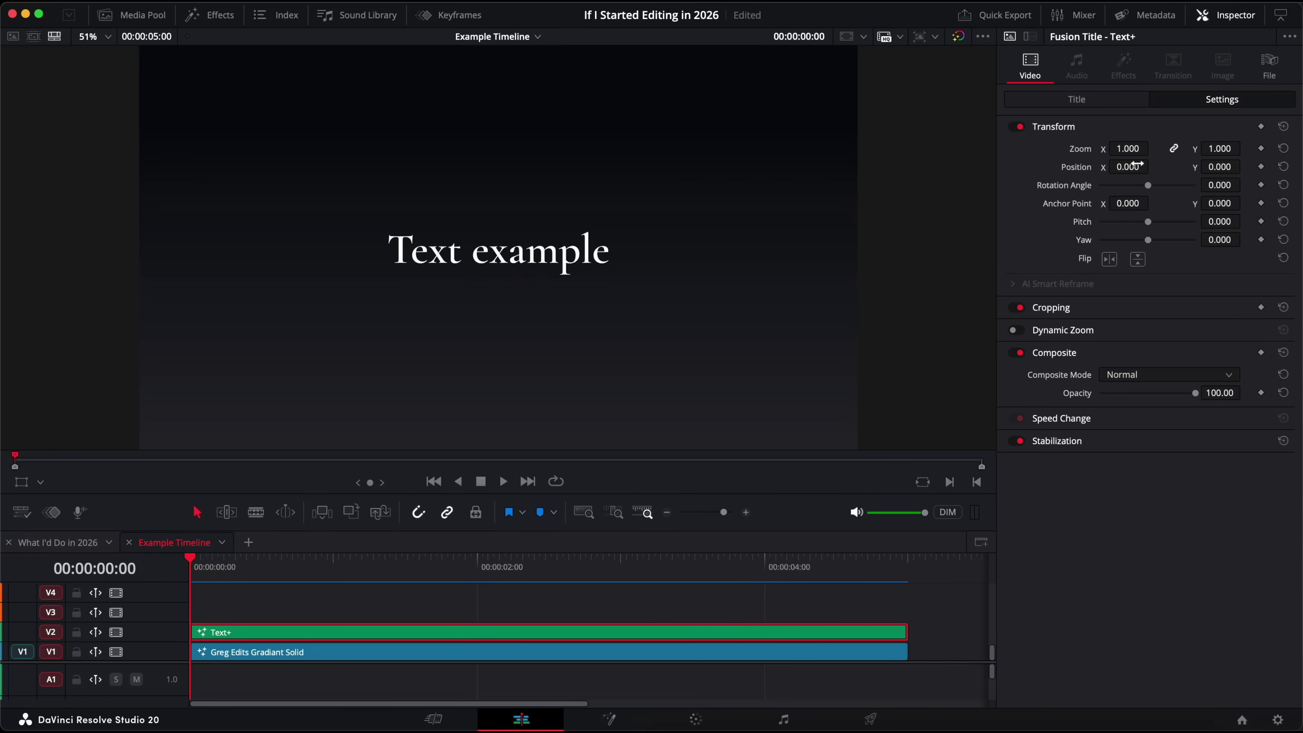
Slide Text example in from off-frame left and shape its Position X keyframes in the enlarged curve editor
{"action": "left_click_drag", "start_coordinate": [1128, 167], "coordinate": [1070, 167]}
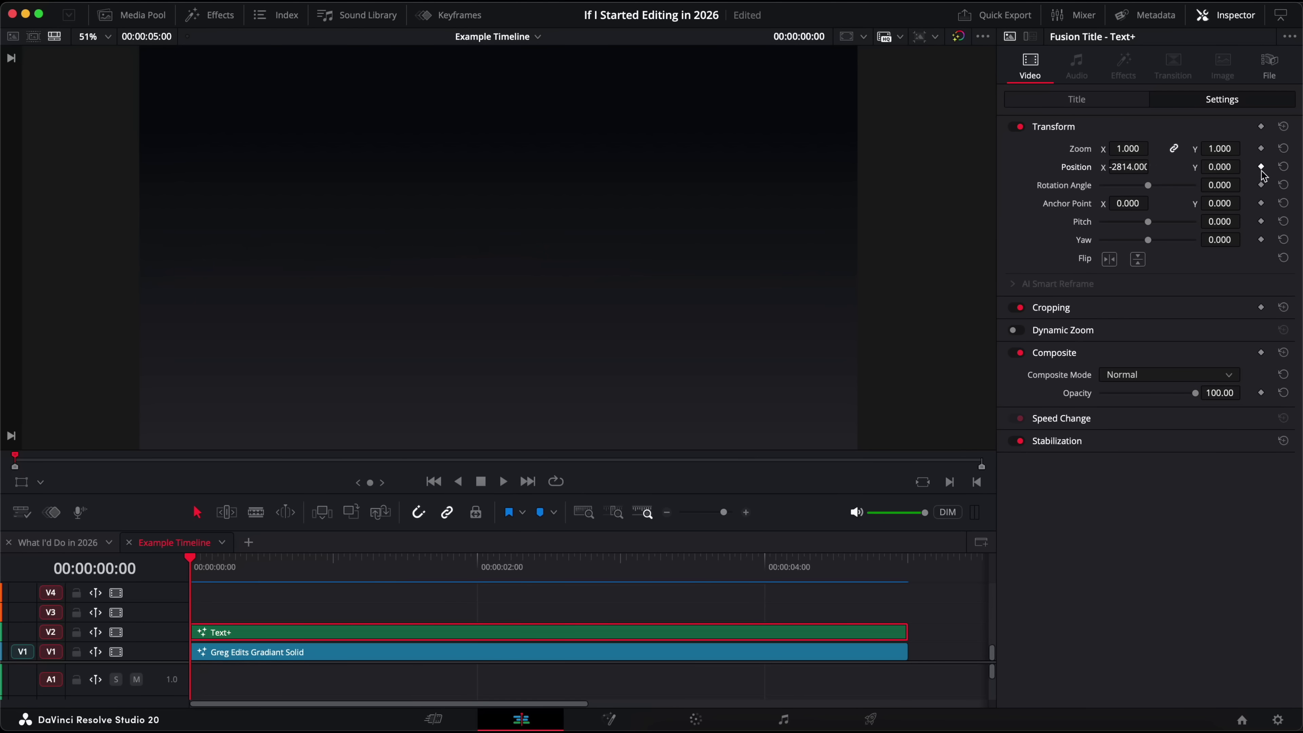
{"action": "left_click_drag", "start_coordinate": [1154, 167], "coordinate": [1190, 166]}
{"action": "left_click_drag", "start_coordinate": [221, 496], "coordinate": [220, 373]}
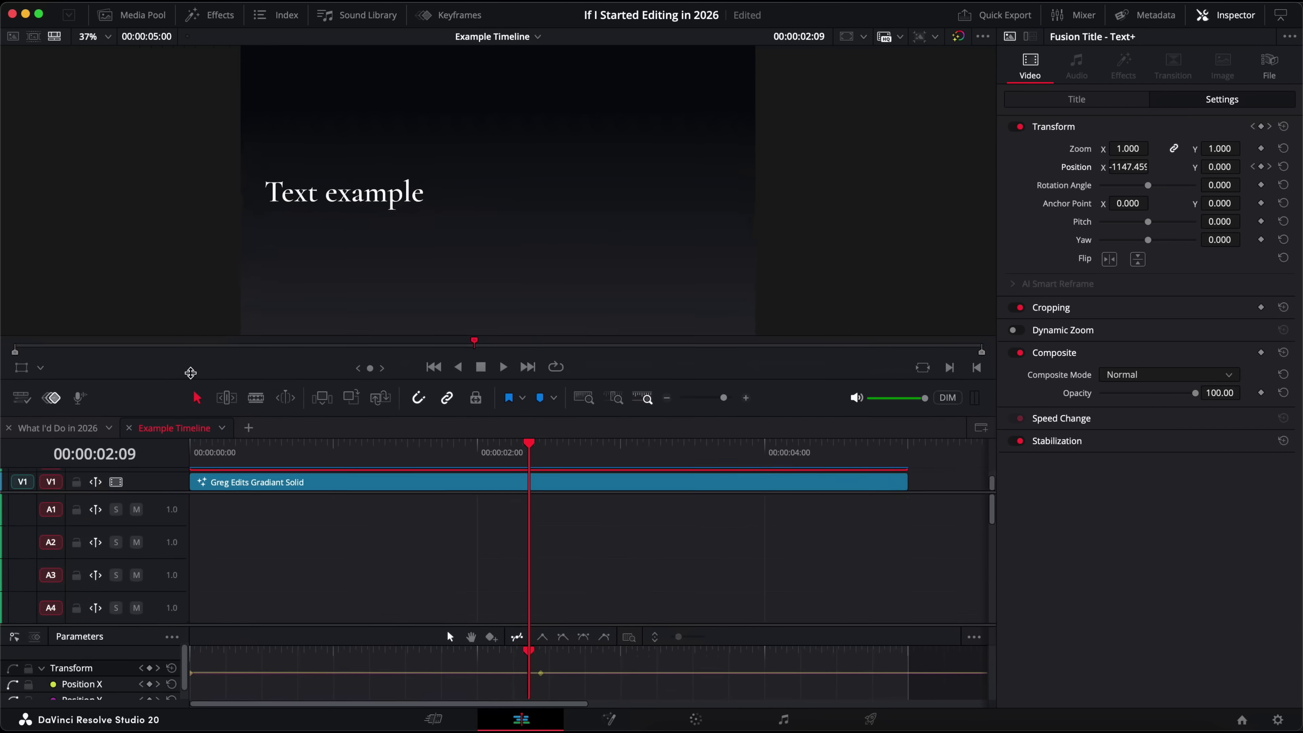
{"action": "left_click_drag", "start_coordinate": [221, 624], "coordinate": [216, 533]}
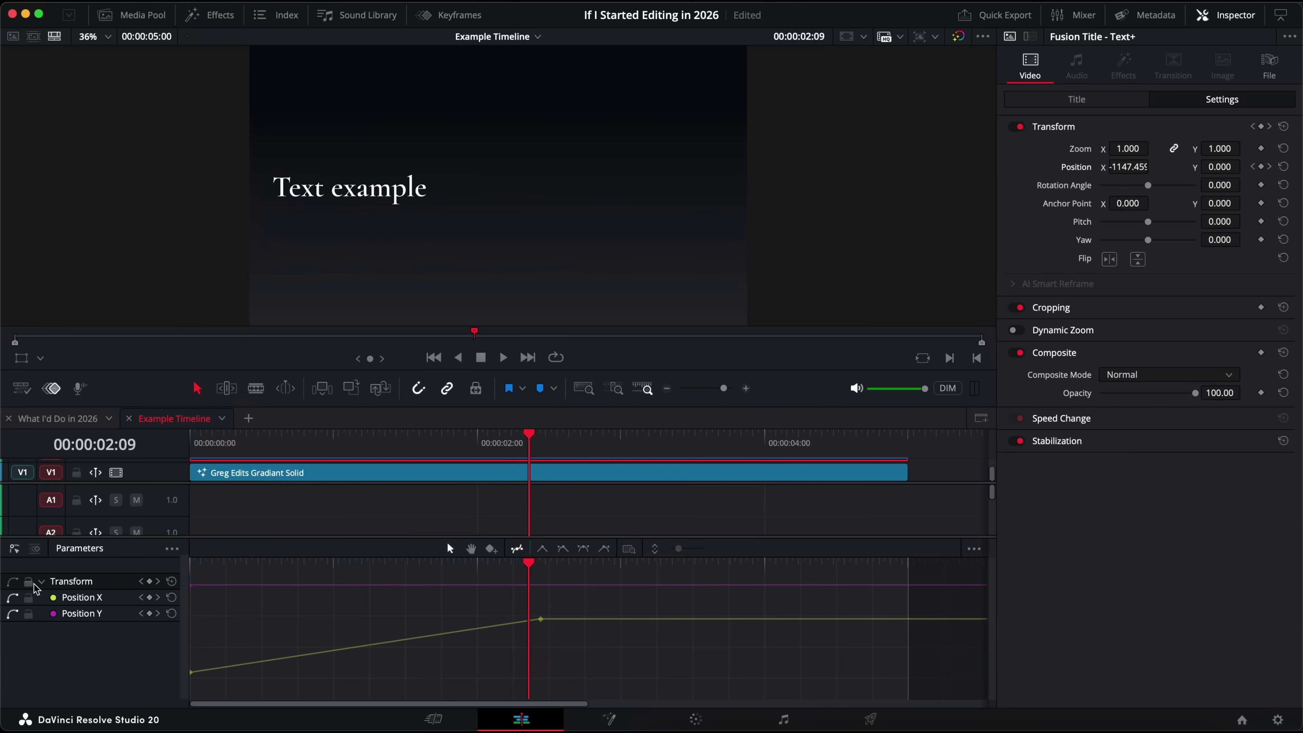
{"action": "left_click", "coordinate": [35, 548]}
{"action": "mouse_move", "coordinate": [367, 564]}
{"action": "left_mouse_down"}
{"action": "mouse_move", "coordinate": [257, 565]}
{"action": "mouse_move", "coordinate": [357, 565]}
{"action": "left_mouse_up"}
{"action": "left_click", "coordinate": [35, 548]}
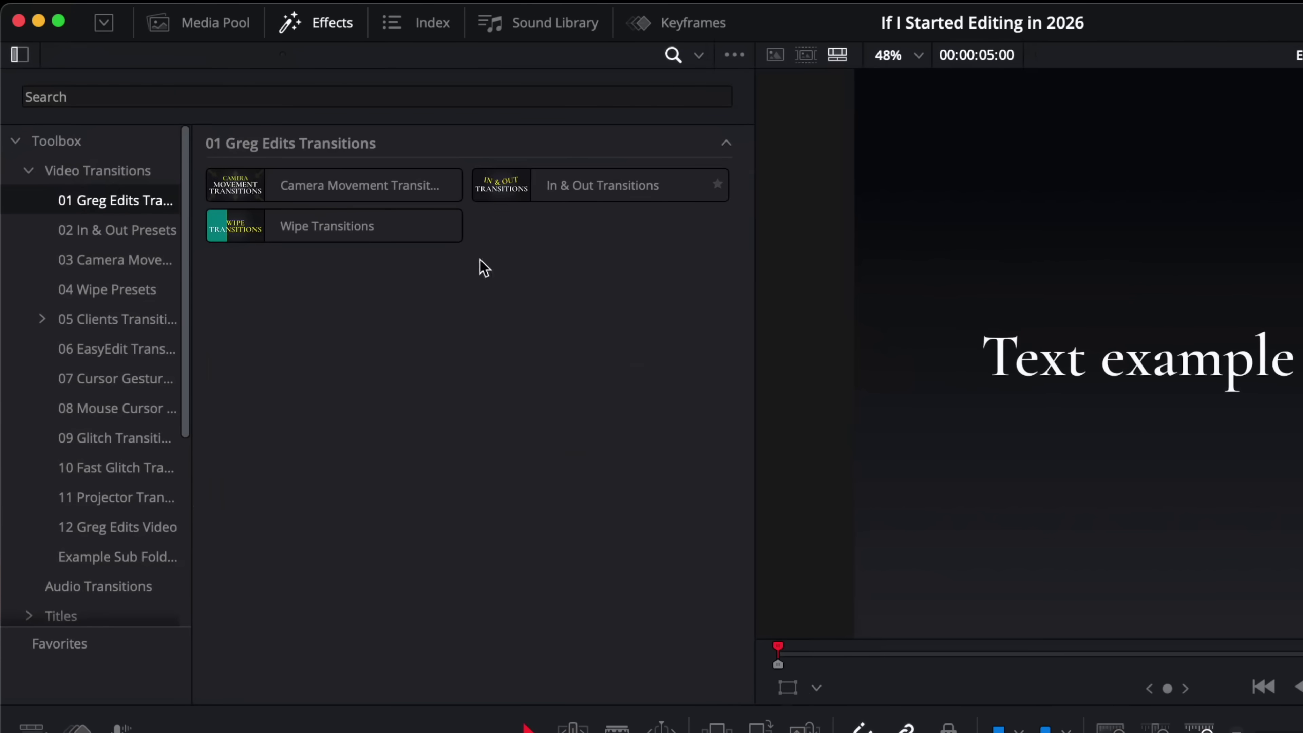
Drop Slide In From Left from 02 In & Out Presets onto the Text+ clip start and preview it
{"action": "left_click", "coordinate": [104, 234]}
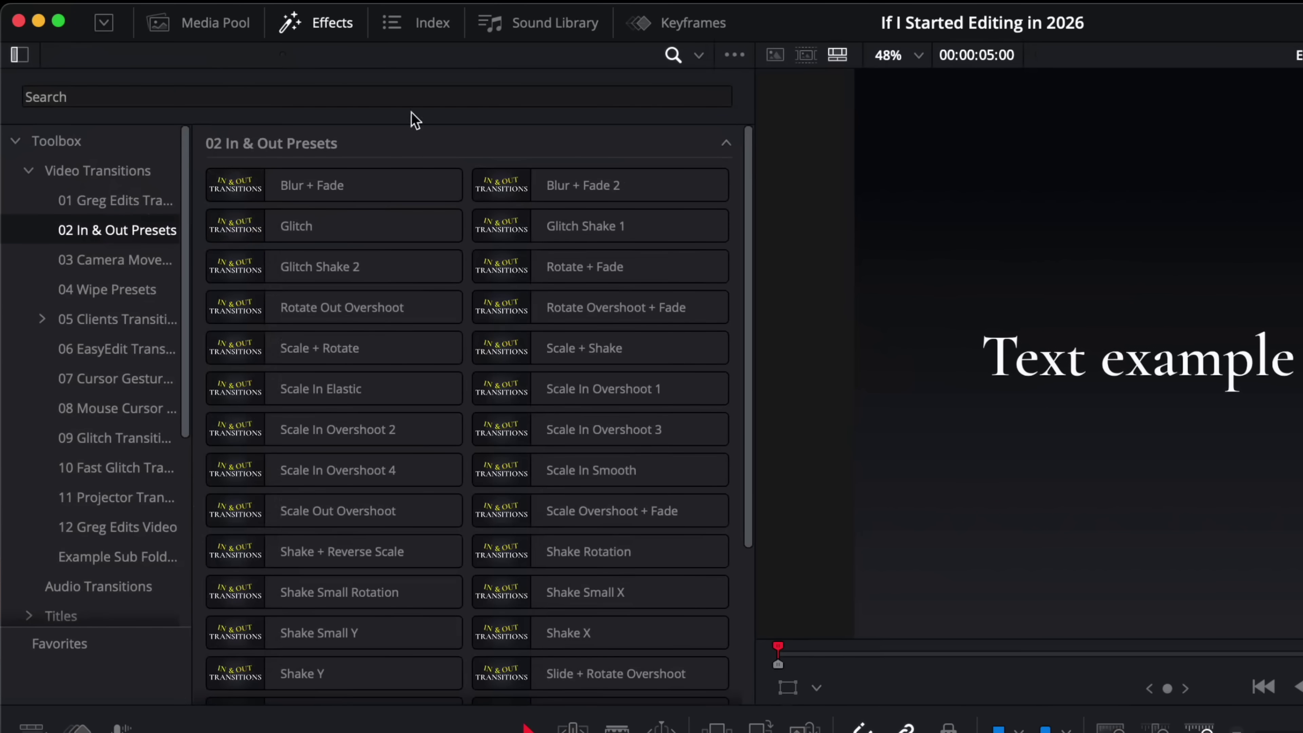
{"action": "scroll", "coordinate": [507, 571], "scroll_direction": "down", "scroll_amount": 1}
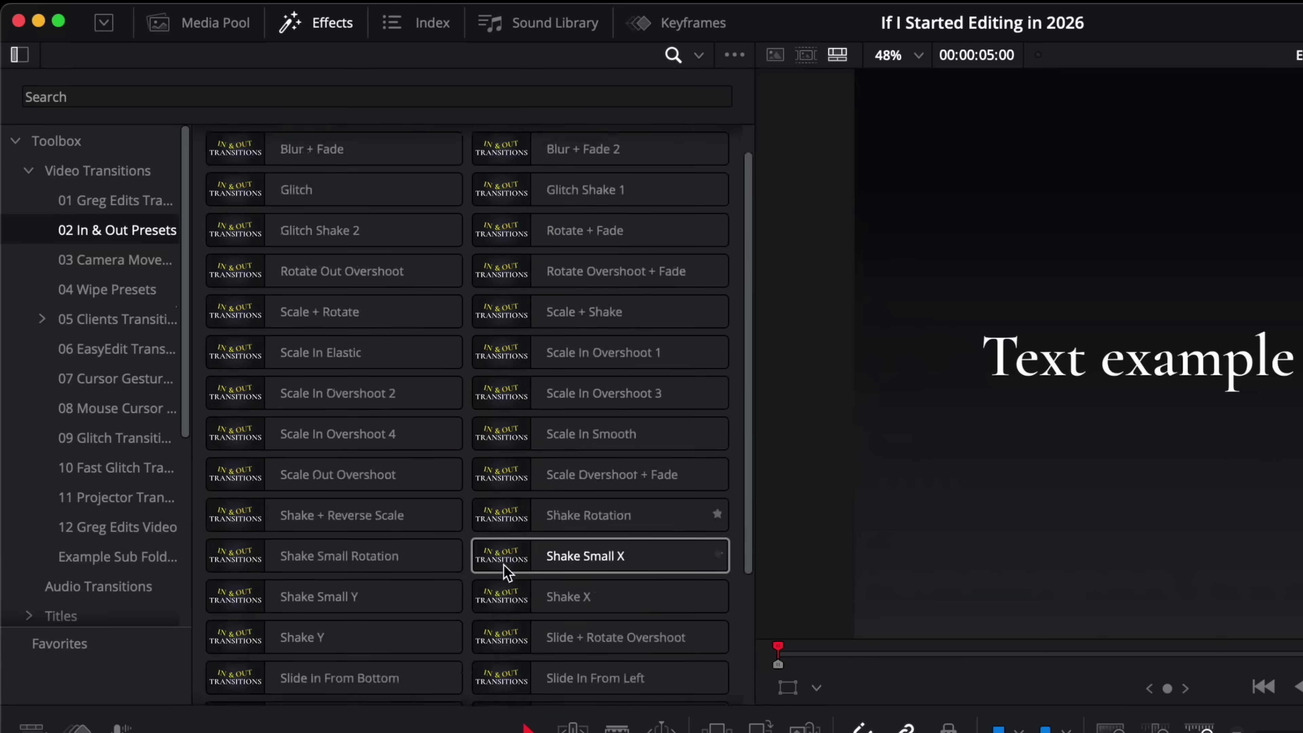
{"action": "scroll", "coordinate": [507, 573], "scroll_direction": "down", "scroll_amount": 5}
{"action": "left_click_drag", "start_coordinate": [595, 499], "coordinate": [218, 636]}
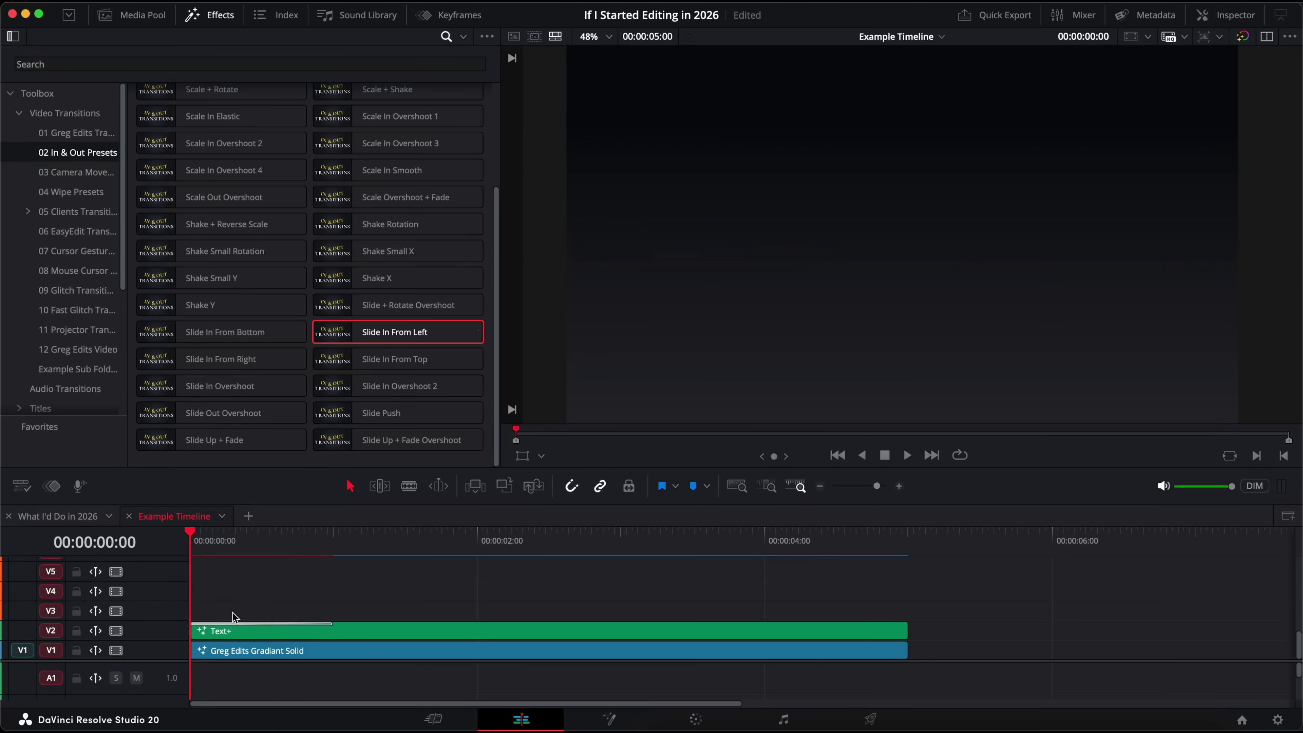
{"action": "key", "text": "space"}
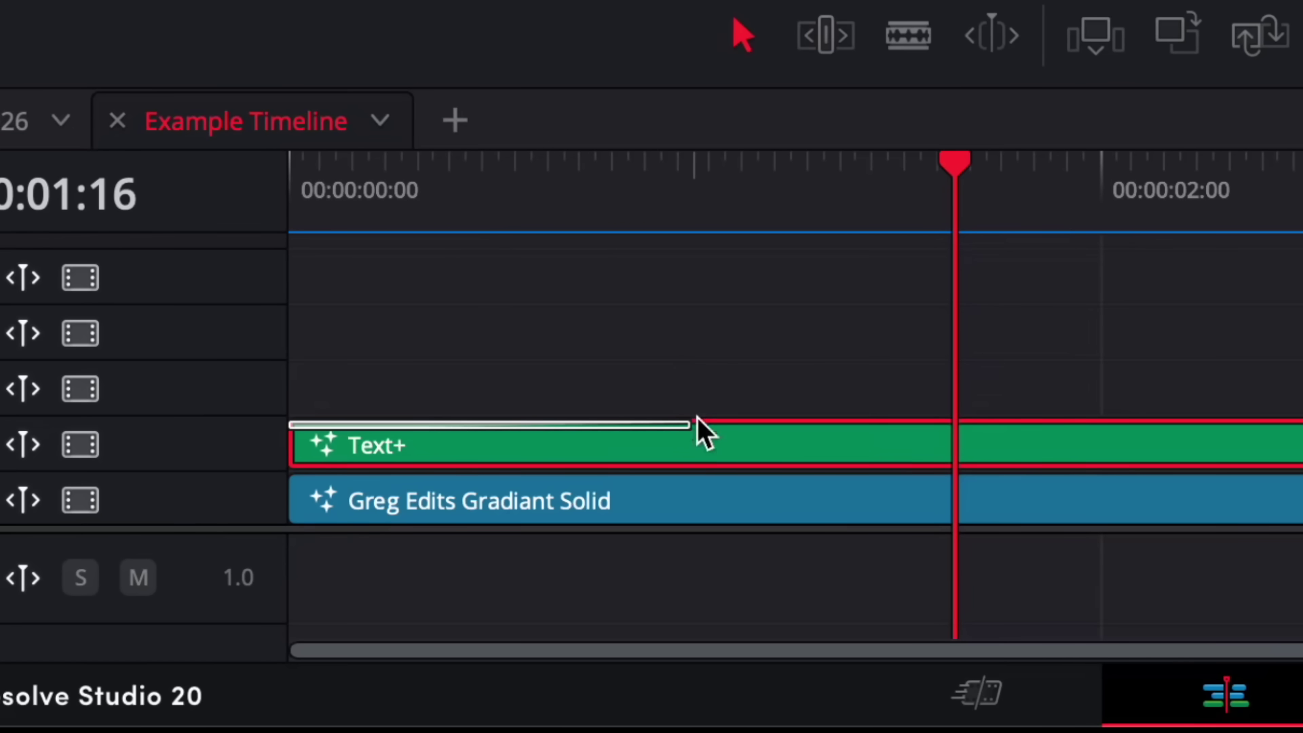
Shorten the slide-in transition on the Text+ clip and play it back
{"action": "left_click_drag", "start_coordinate": [334, 625], "coordinate": [263, 621]}
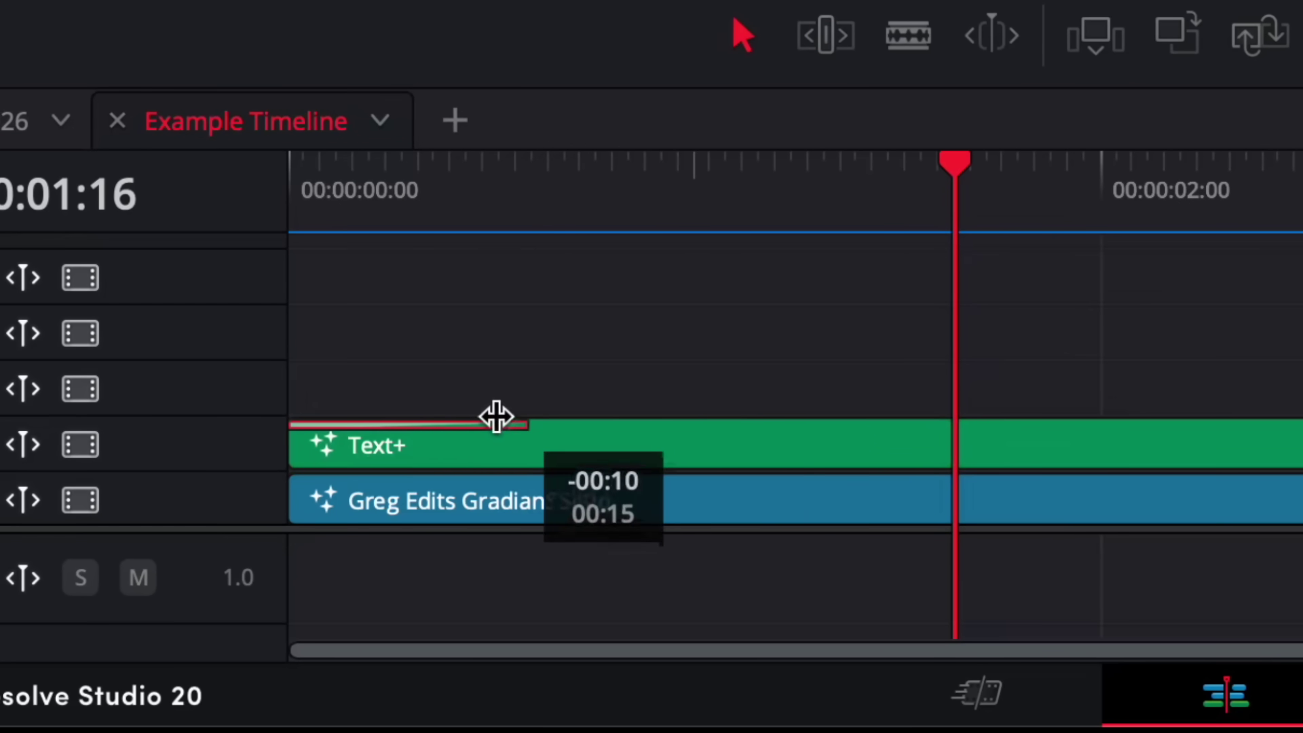
{"action": "left_click_drag", "start_coordinate": [496, 417], "coordinate": [493, 420]}
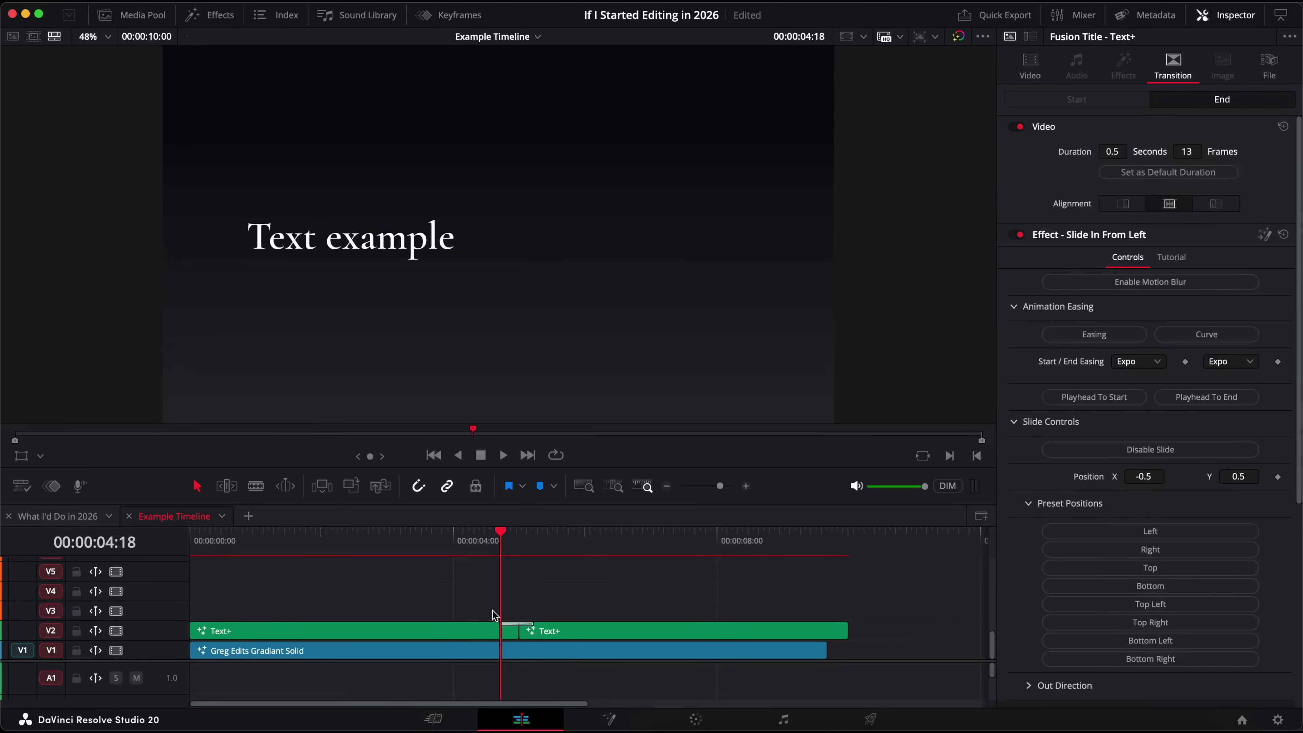
{"action": "key", "text": "space"}
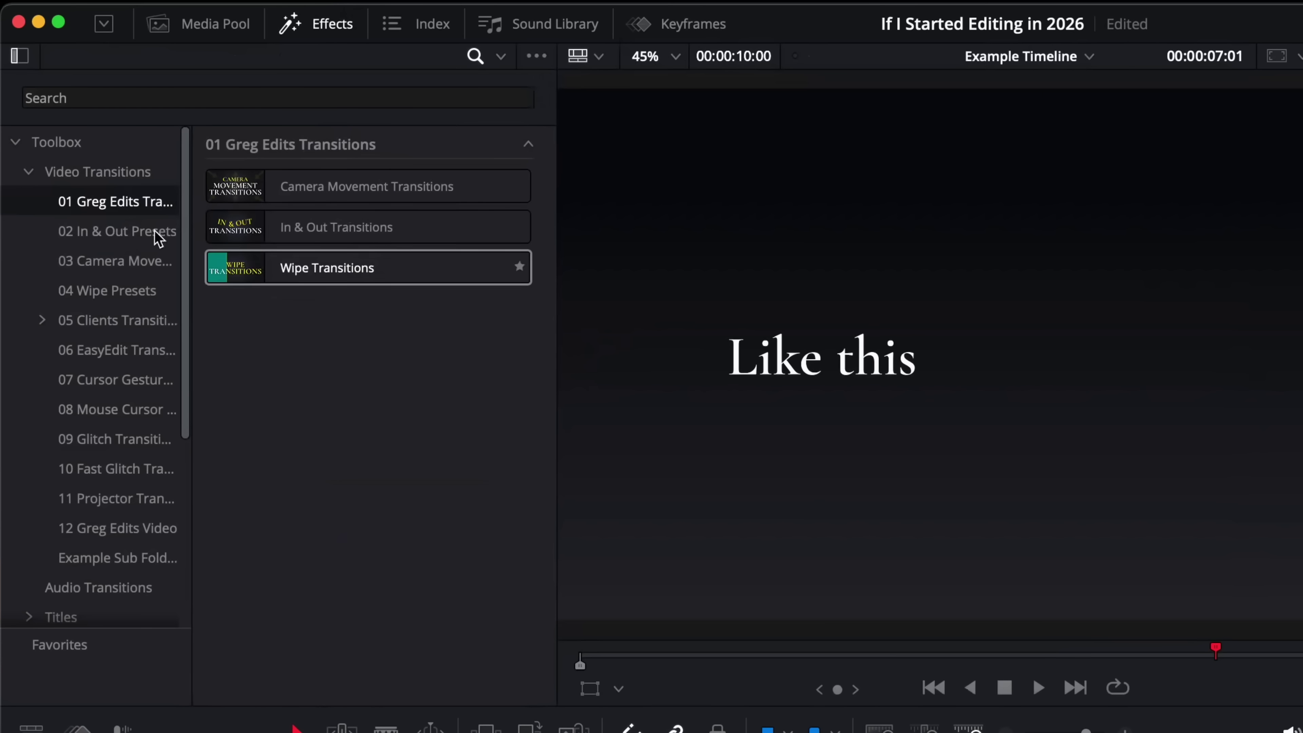
Collapse Video Transitions, then show the custom Effects, Generators and Titles collections in turn
{"action": "left_click", "coordinate": [29, 171]}
{"action": "left_click", "coordinate": [118, 320]}
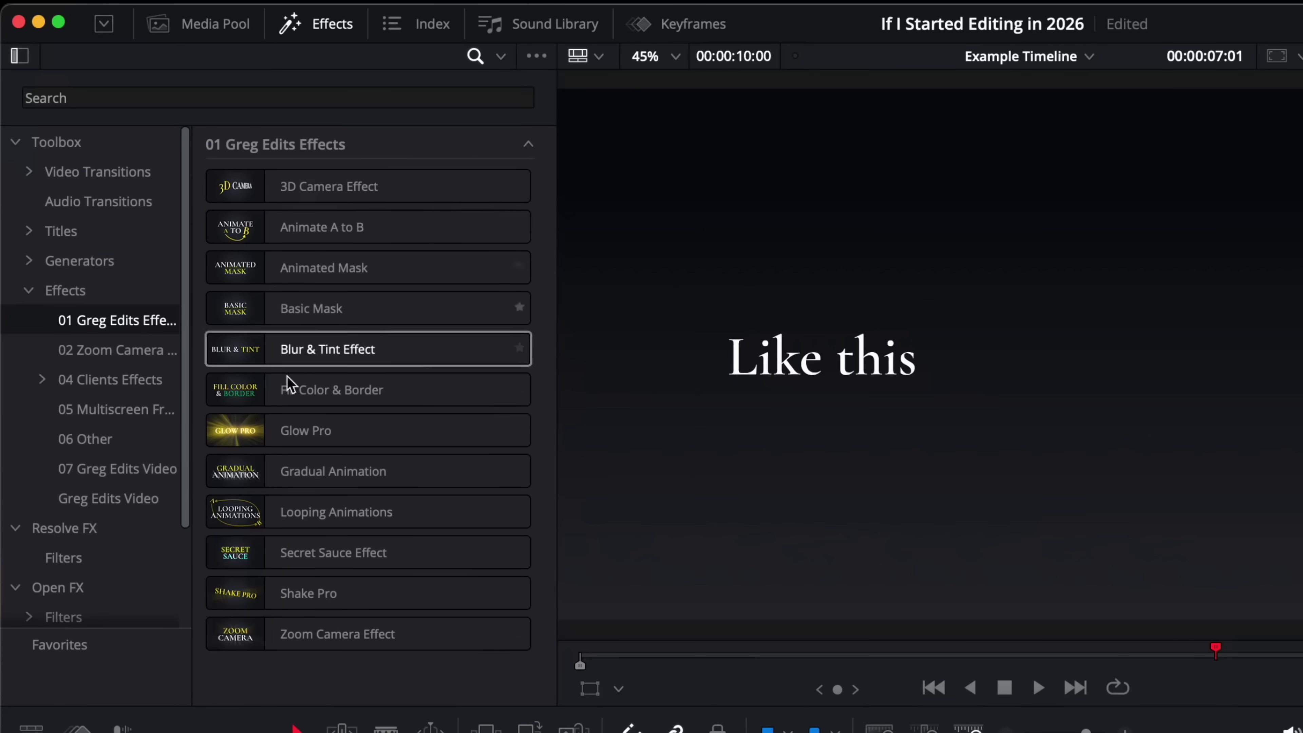
{"action": "left_click", "coordinate": [28, 260]}
{"action": "left_click", "coordinate": [118, 290]}
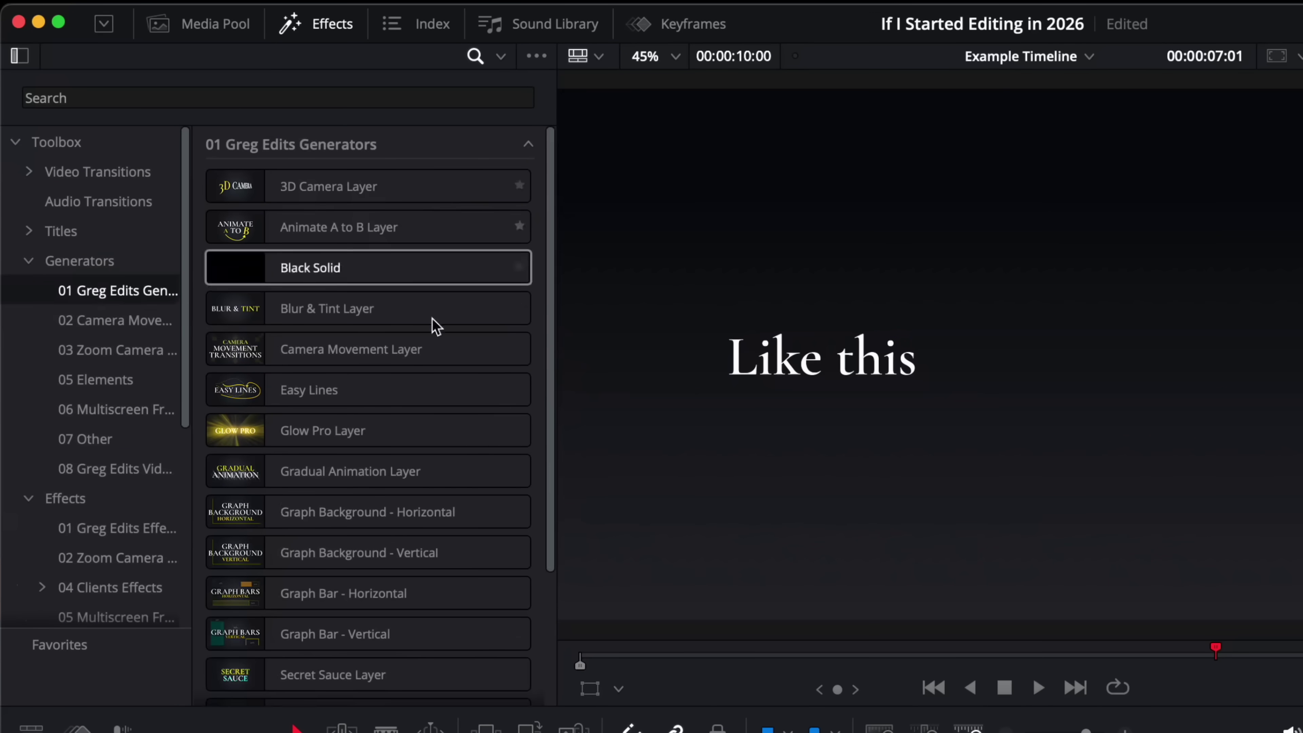
{"action": "scroll", "coordinate": [436, 608], "scroll_direction": "down", "scroll_amount": 5}
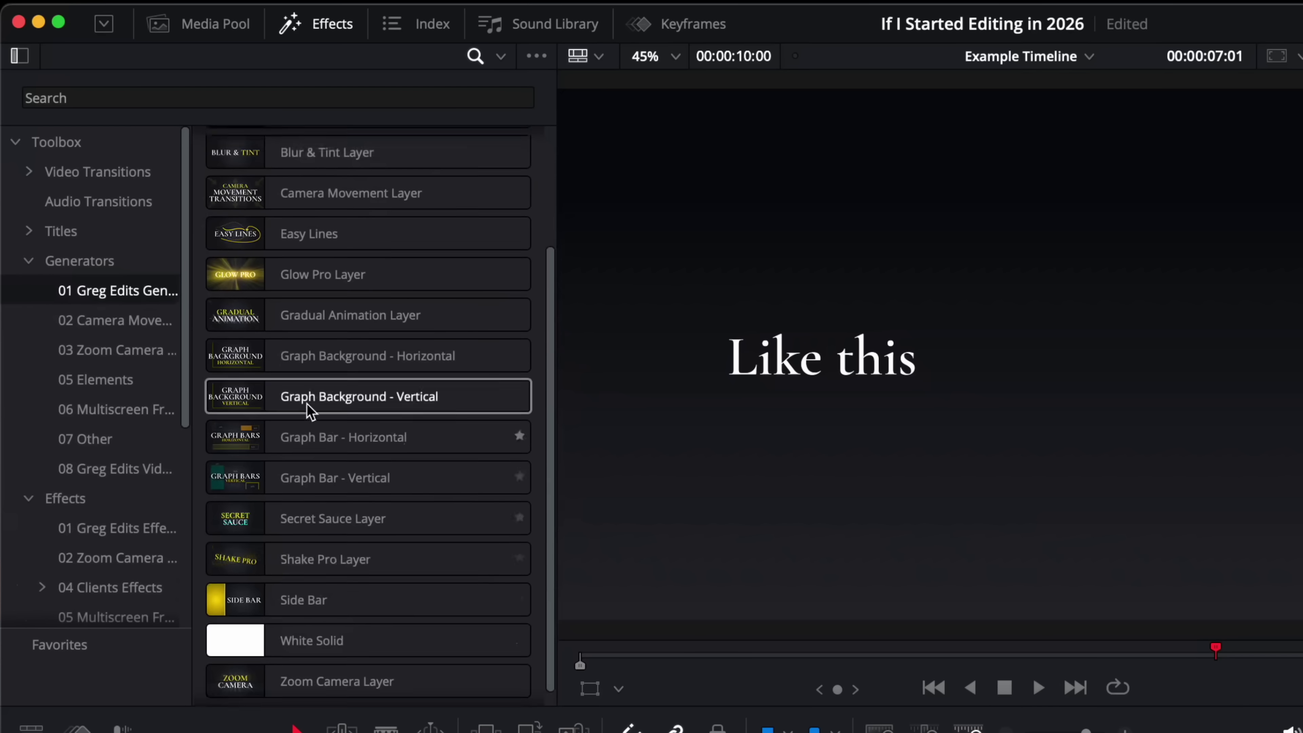
{"action": "left_click", "coordinate": [29, 231]}
{"action": "left_click", "coordinate": [102, 261]}
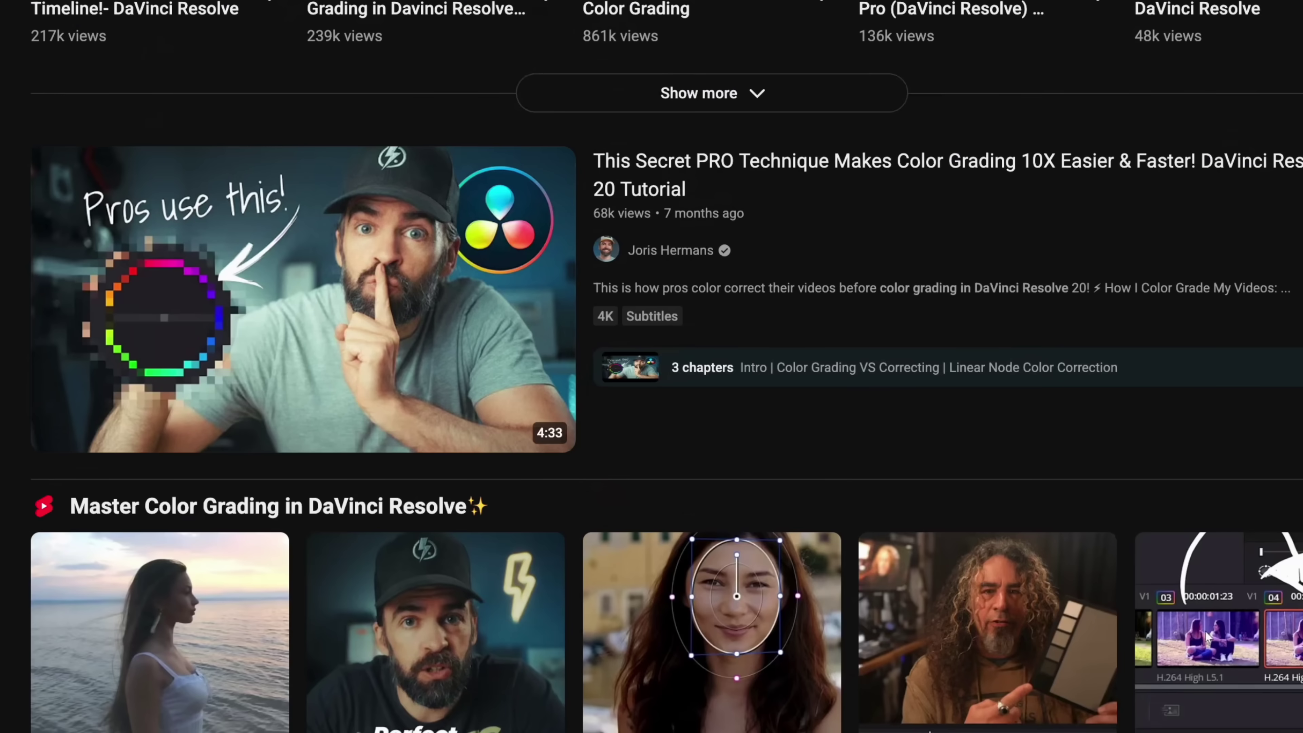
Scroll the colour grading results and browse the channel's grid of Resolve tutorial thumbnails
{"action": "scroll", "coordinate": [652, 366], "scroll_direction": "down", "scroll_amount": 15}
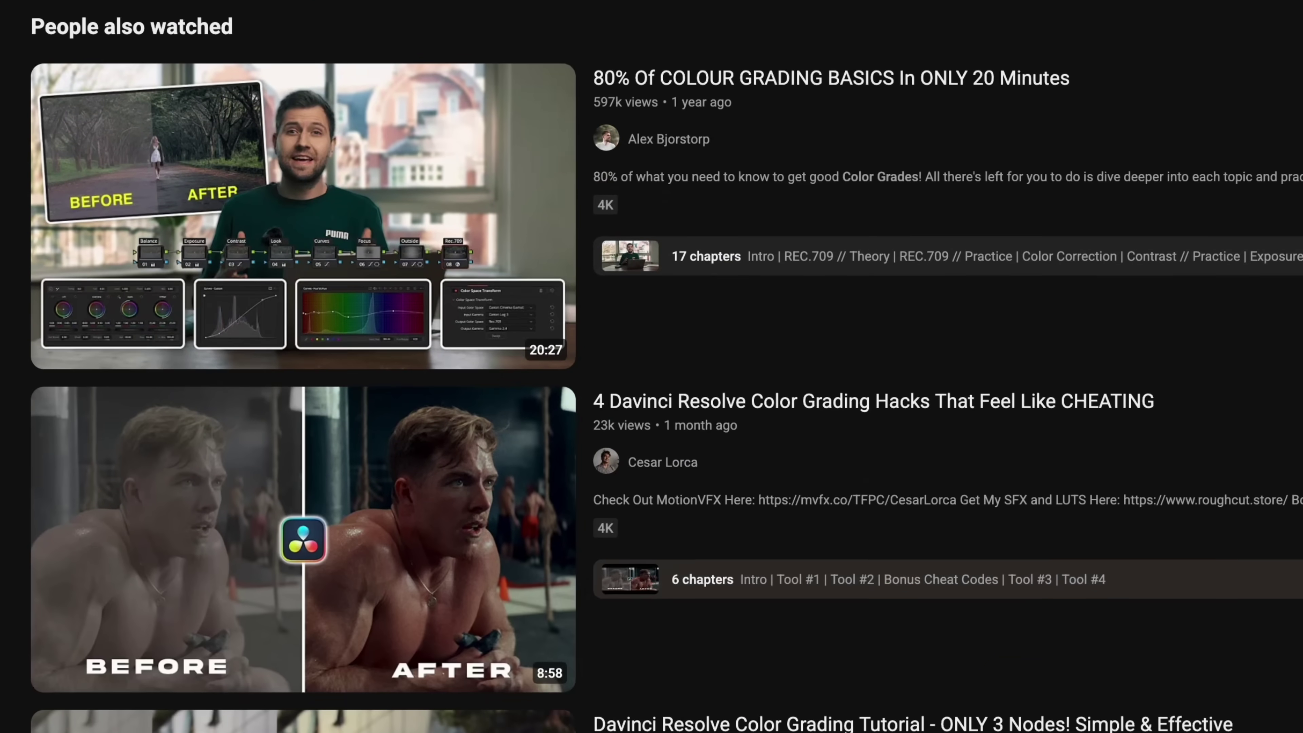
{"action": "scroll", "coordinate": [652, 366], "scroll_direction": "down", "scroll_amount": 10}
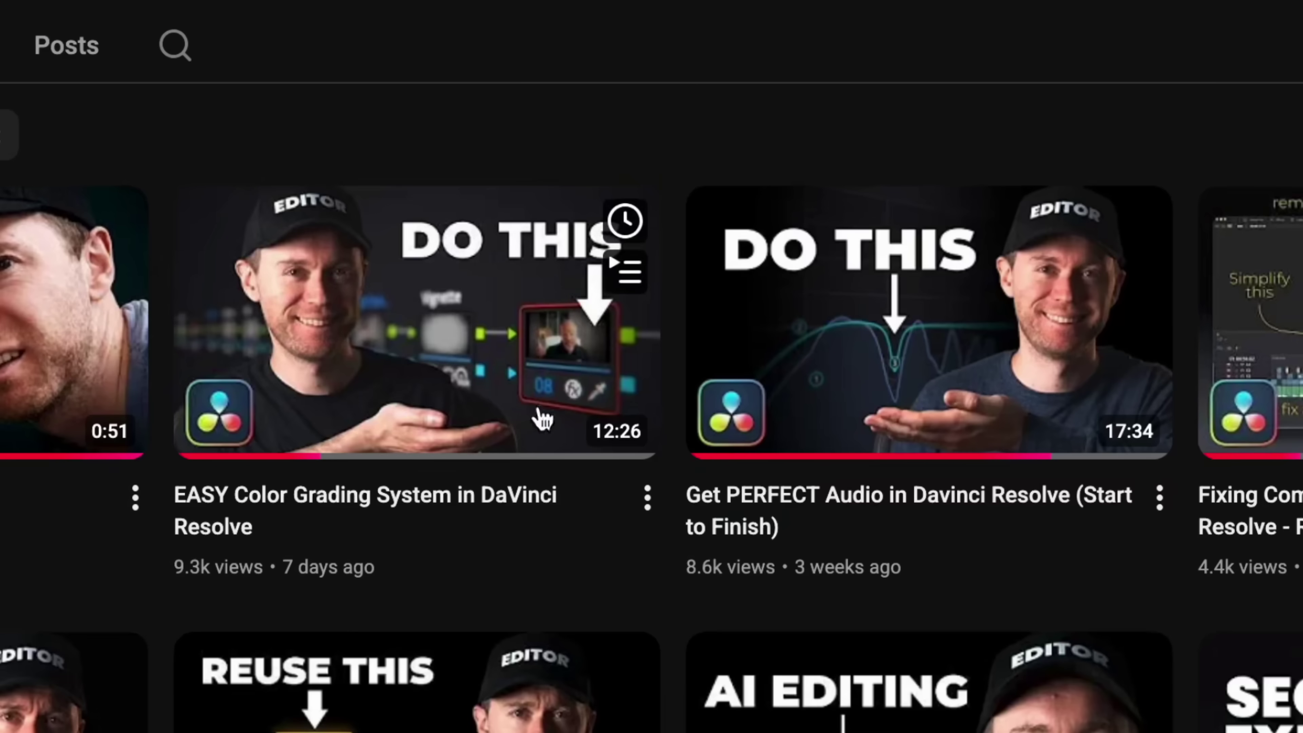
{"action": "mouse_move", "coordinate": [400, 291]}
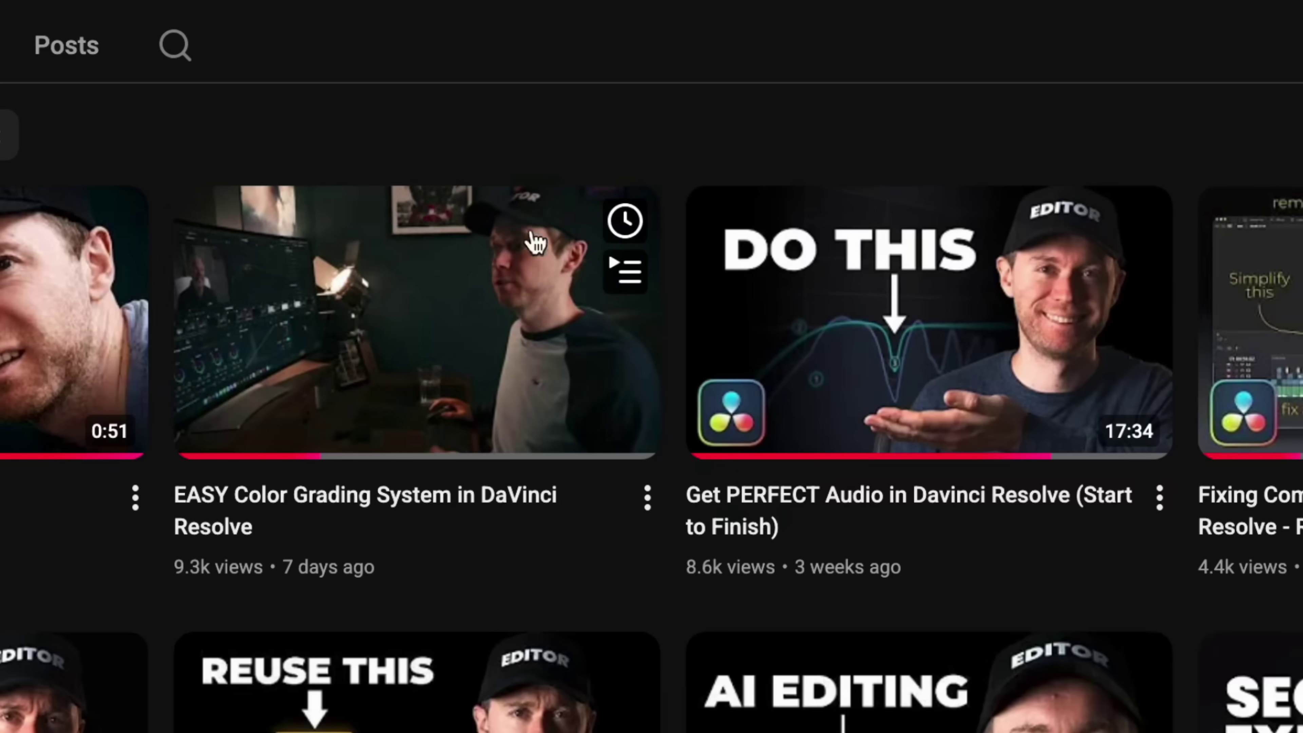
{"action": "mouse_move", "coordinate": [844, 370]}
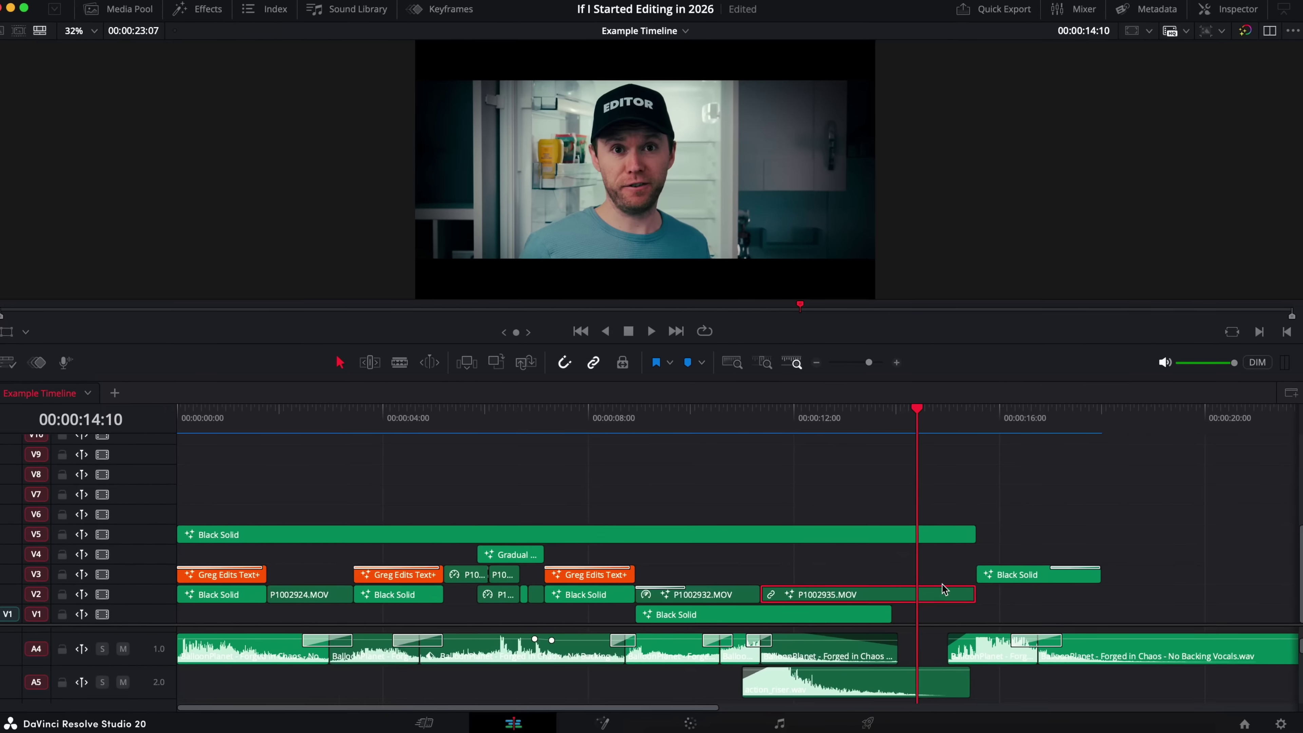
Open Change Clip Speed for P1002935.MOV and cancel it without changes
{"action": "right_click", "coordinate": [924, 596]}
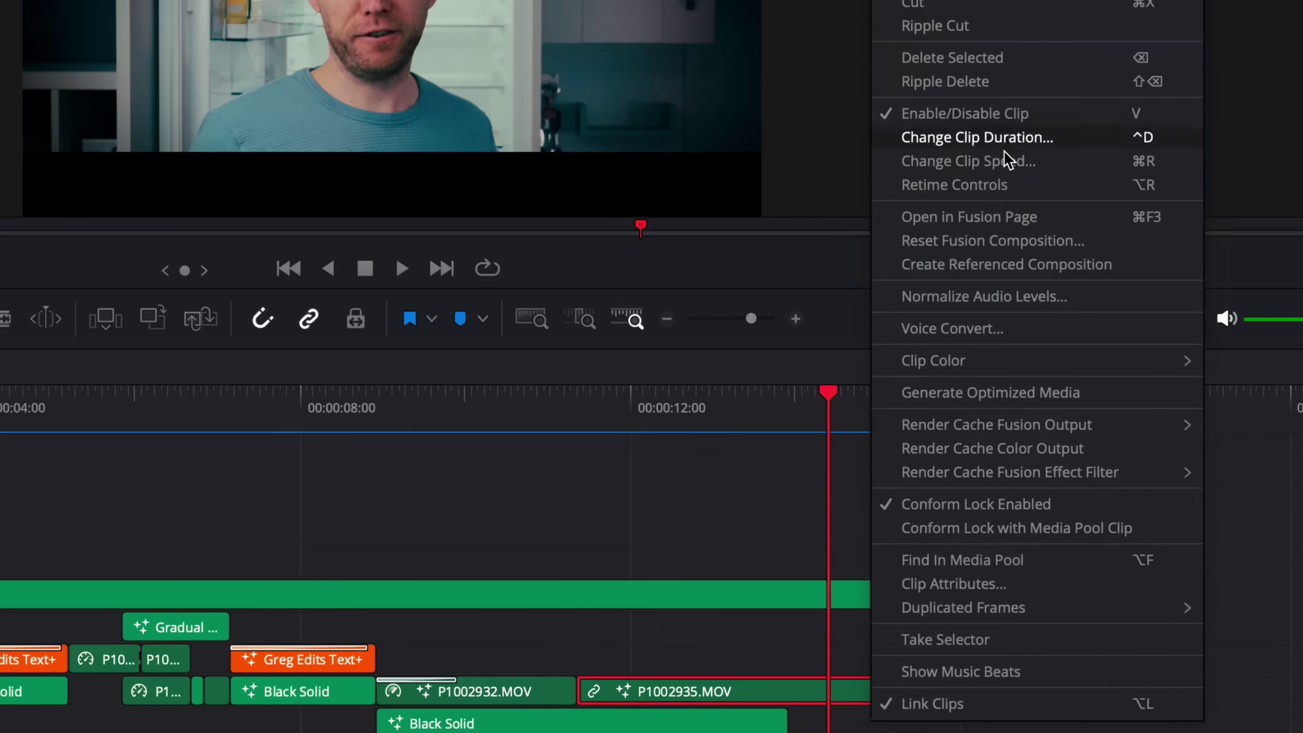
{"action": "left_click", "coordinate": [988, 164]}
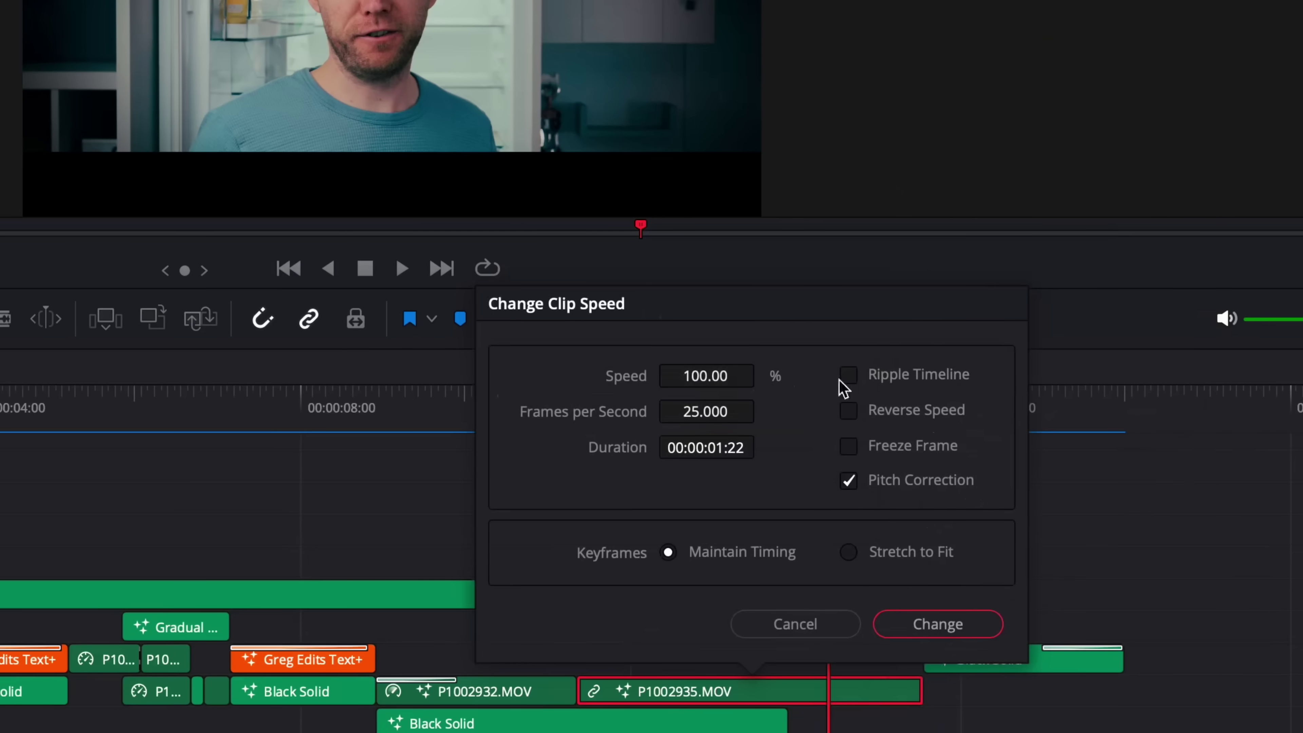
{"action": "left_click", "coordinate": [795, 624]}
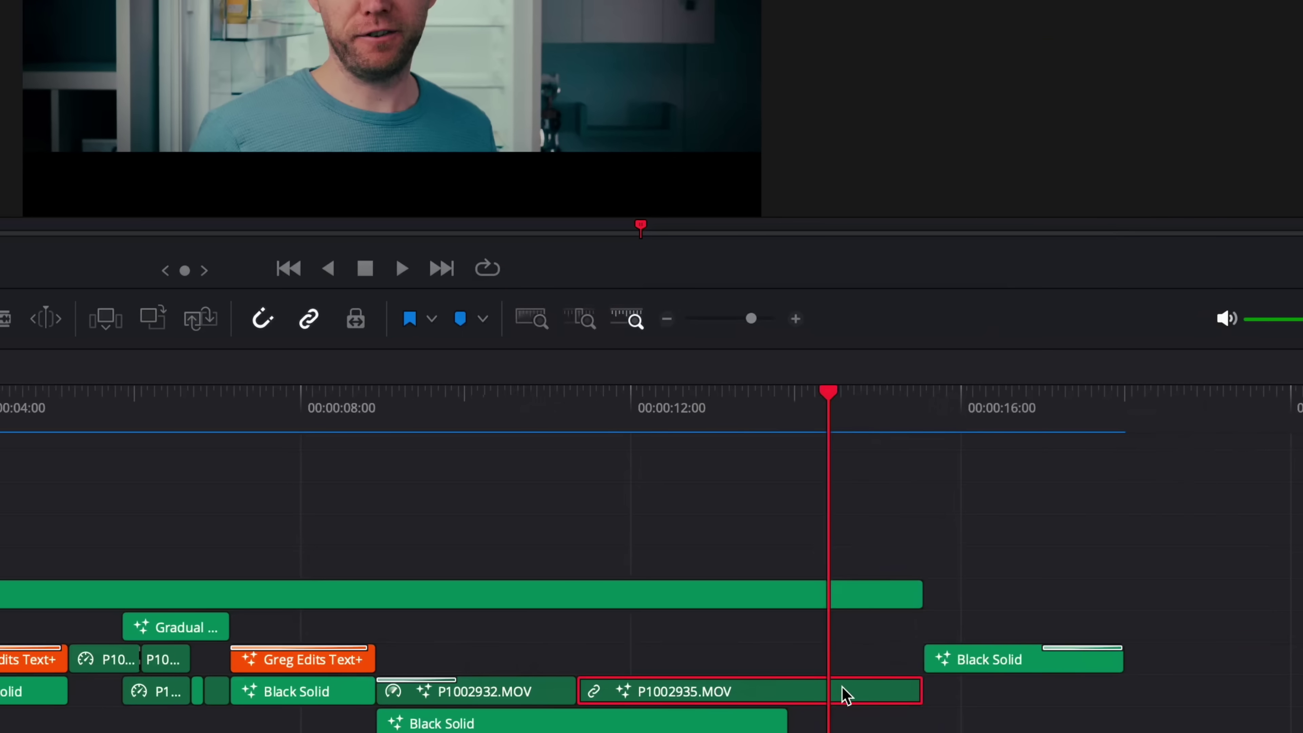
Ripple delete P1002935.MOV, undo it, and bring up the clip's actions again
{"action": "right_click", "coordinate": [846, 697]}
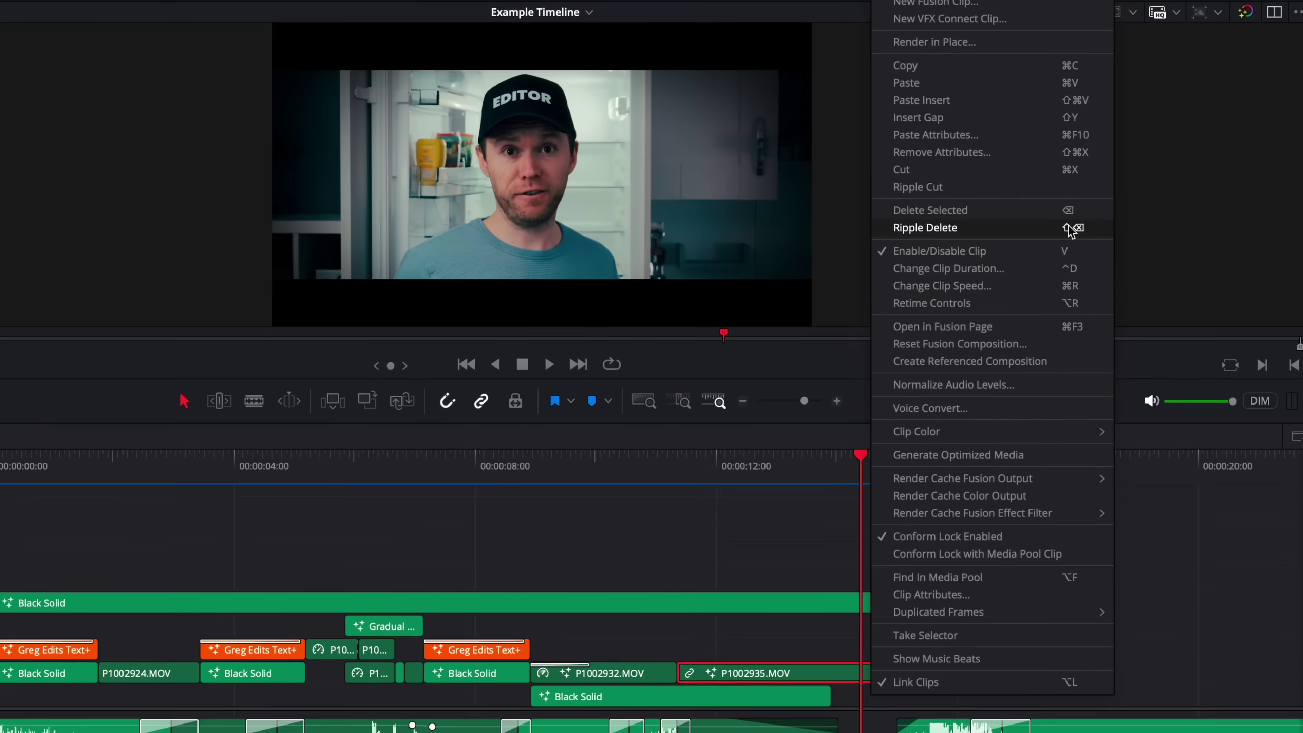
{"action": "left_click", "coordinate": [881, 311]}
{"action": "key", "text": "super+z"}
{"action": "key", "text": "super+z"}
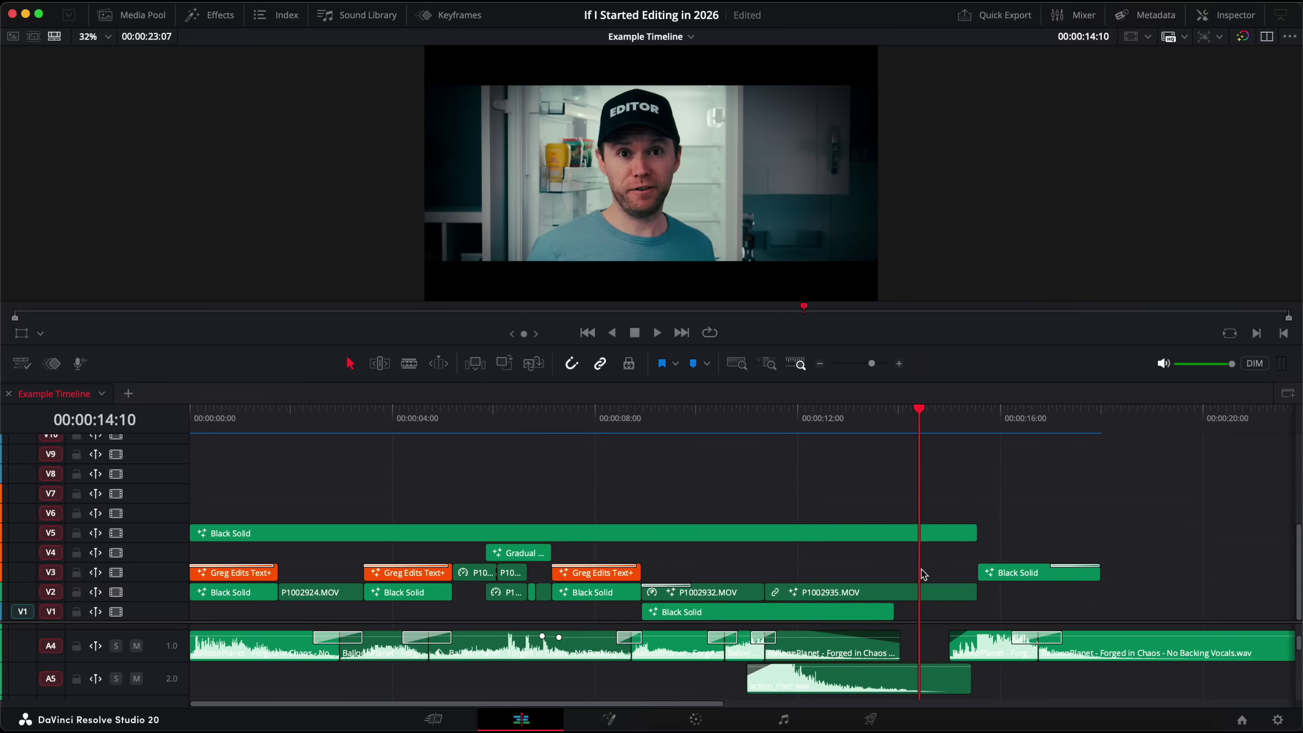
{"action": "right_click", "coordinate": [919, 589]}
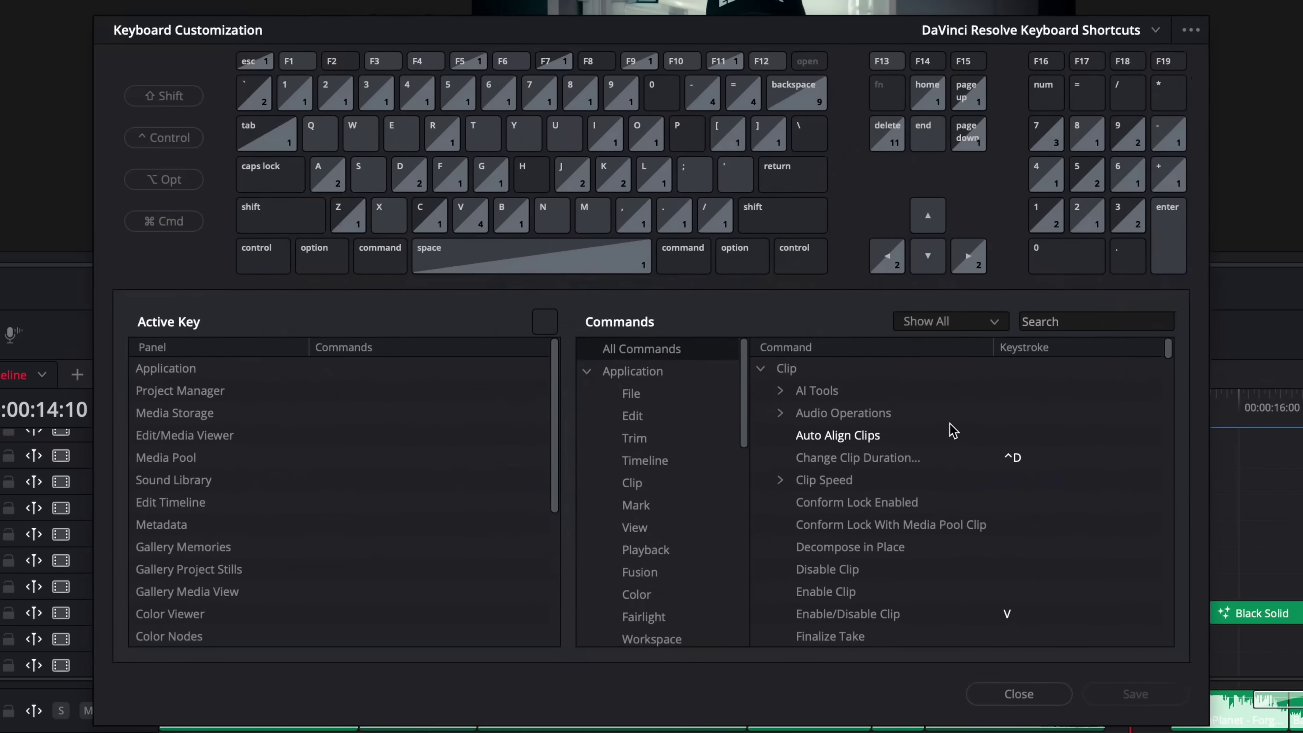
Scroll through the Commands list in Keyboard Customization
{"action": "scroll", "coordinate": [955, 436], "scroll_direction": "down", "scroll_amount": 15}
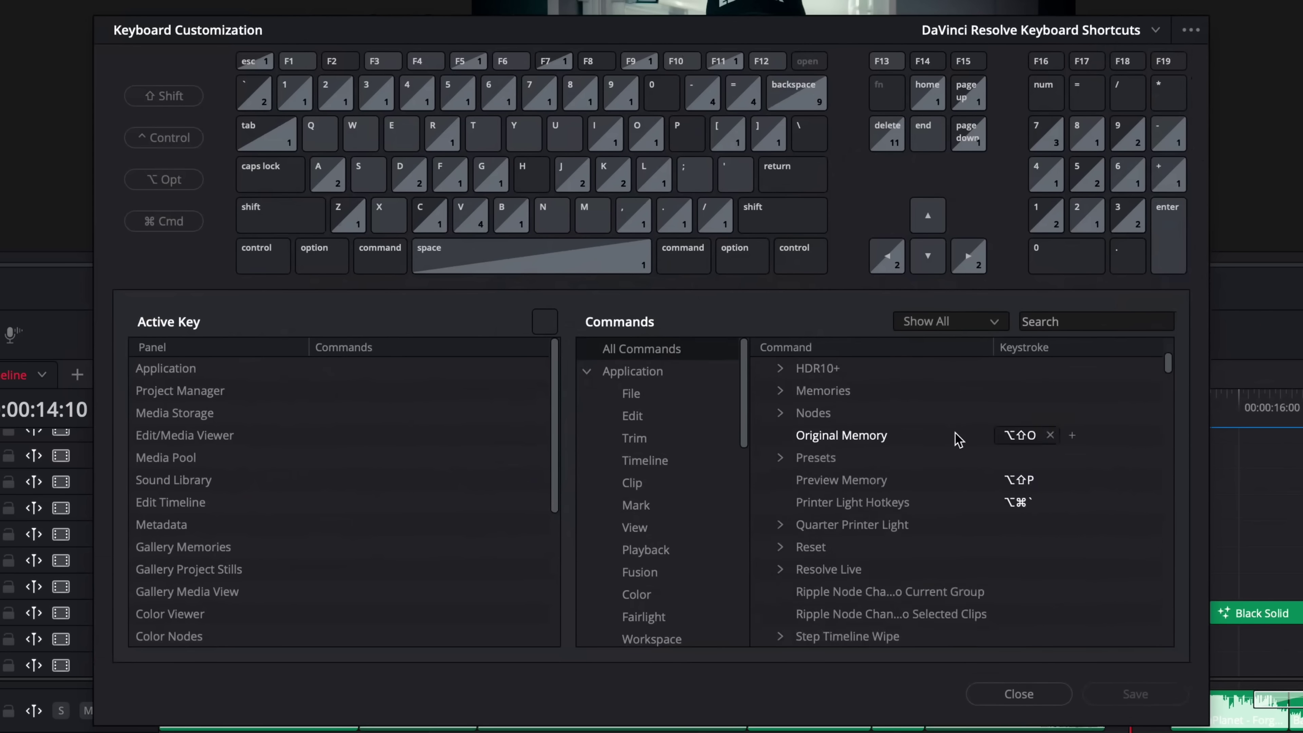
{"action": "scroll", "coordinate": [959, 439], "scroll_direction": "down", "scroll_amount": 10}
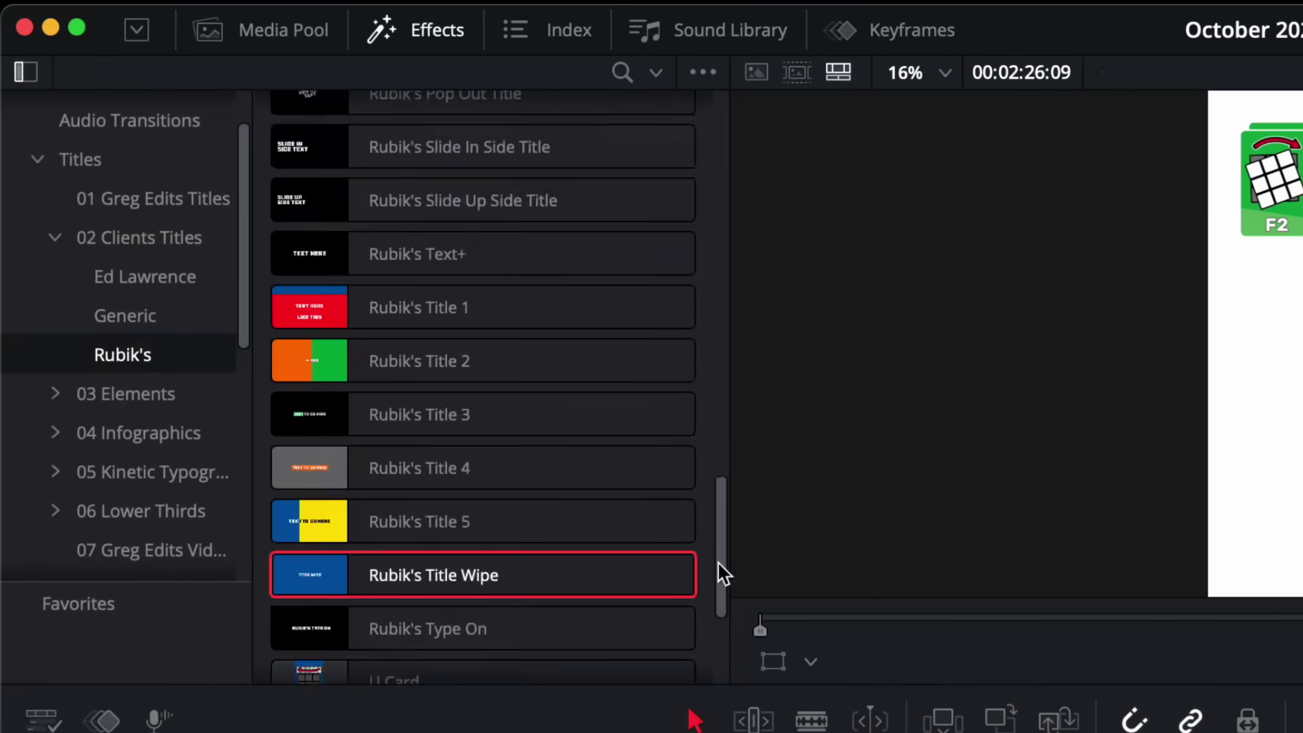
Scroll through the Rubik's title presets in the 02 Clients Titles folder
{"action": "scroll", "coordinate": [718, 573], "scroll_direction": "up", "scroll_amount": 5}
{"action": "scroll", "coordinate": [713, 473], "scroll_direction": "up", "scroll_amount": 2}
{"action": "scroll", "coordinate": [707, 576], "scroll_direction": "down", "scroll_amount": 8}
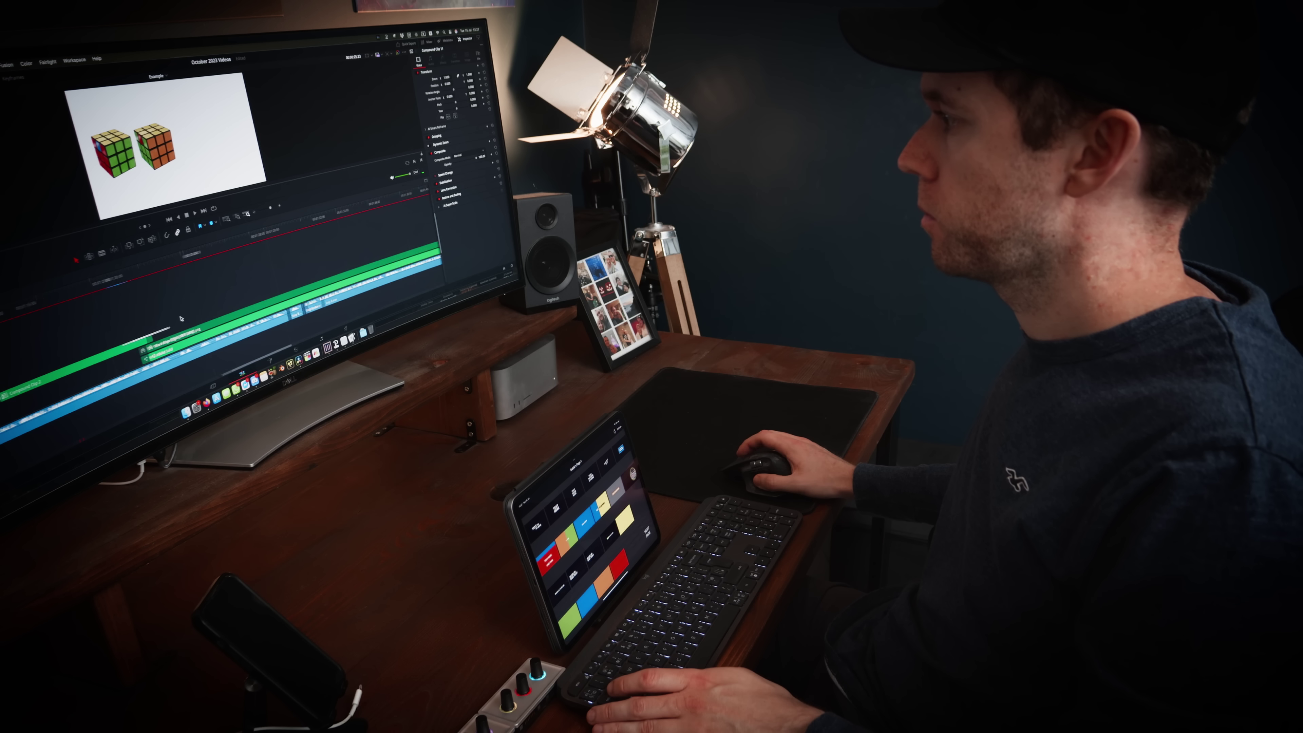
Move the playhead to the Rubik's cube section and play it
{"action": "left_click", "coordinate": [155, 275]}
{"action": "key", "text": "space"}
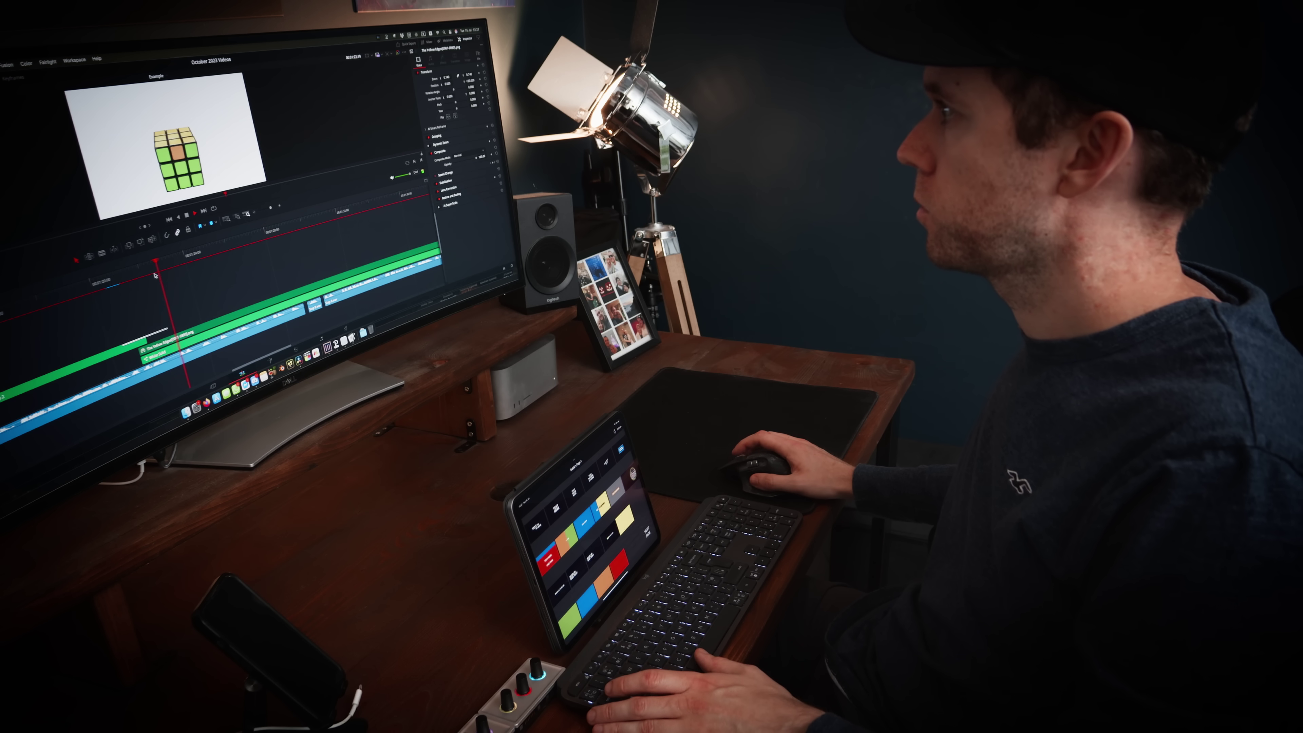